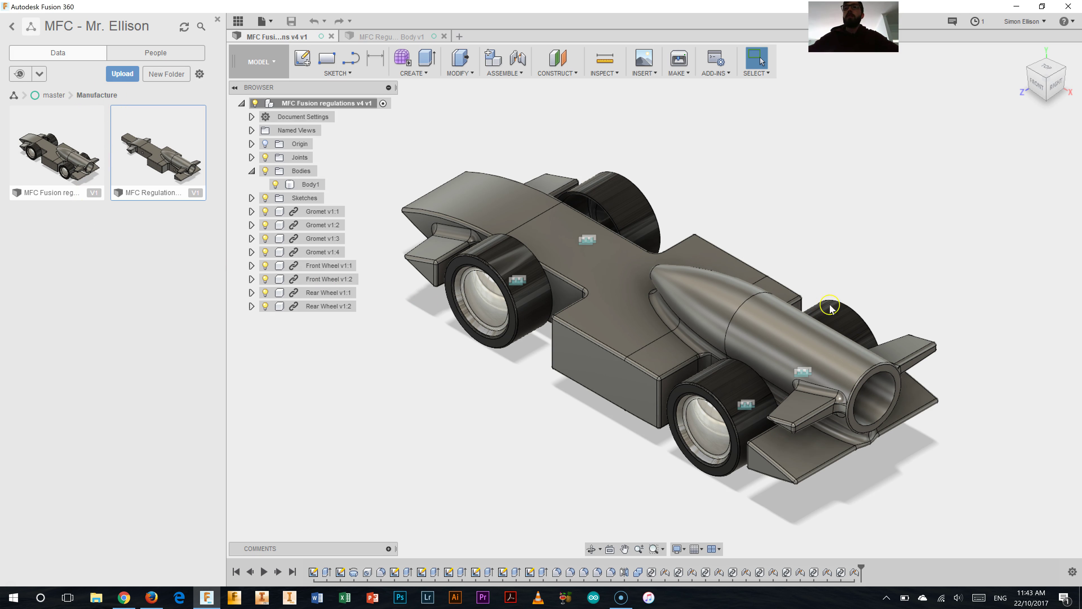
Switch to the open MFC Regulation Body design to view the car body.
right_click(16, 139)
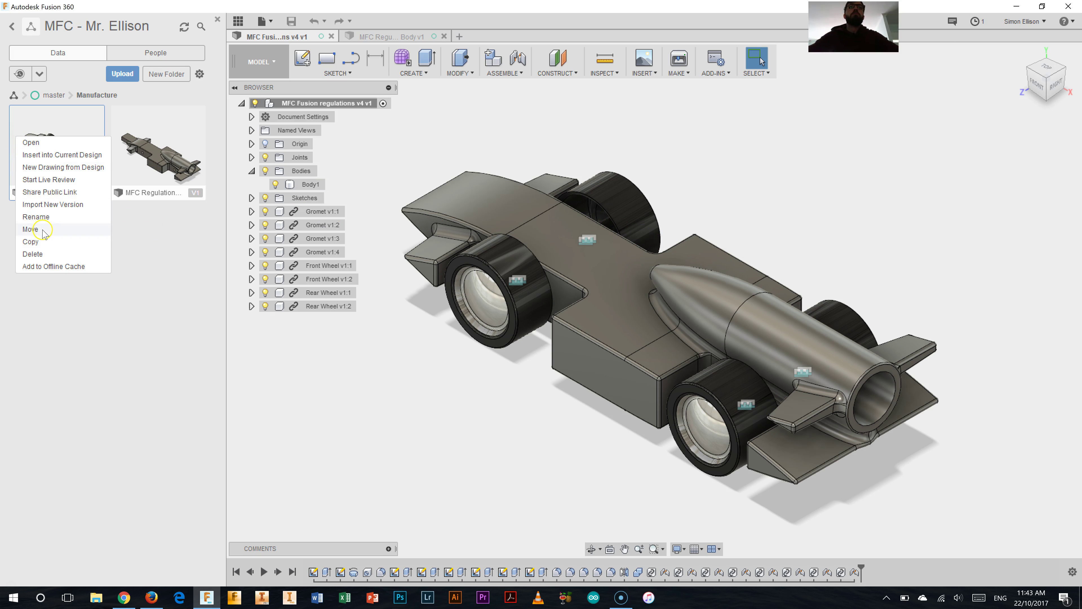
left_click(142, 236)
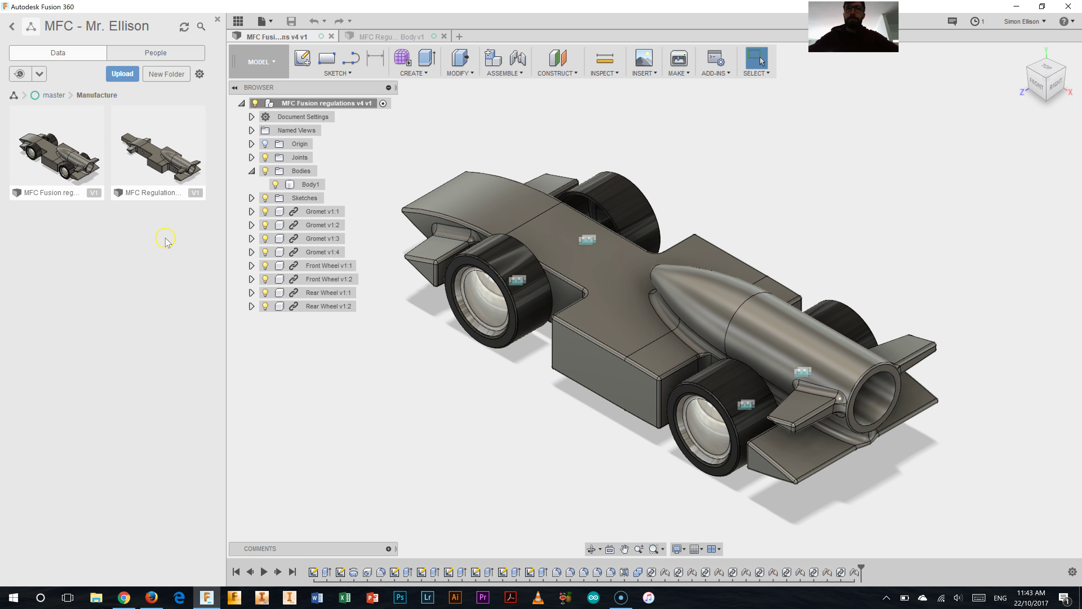
left_click(390, 38)
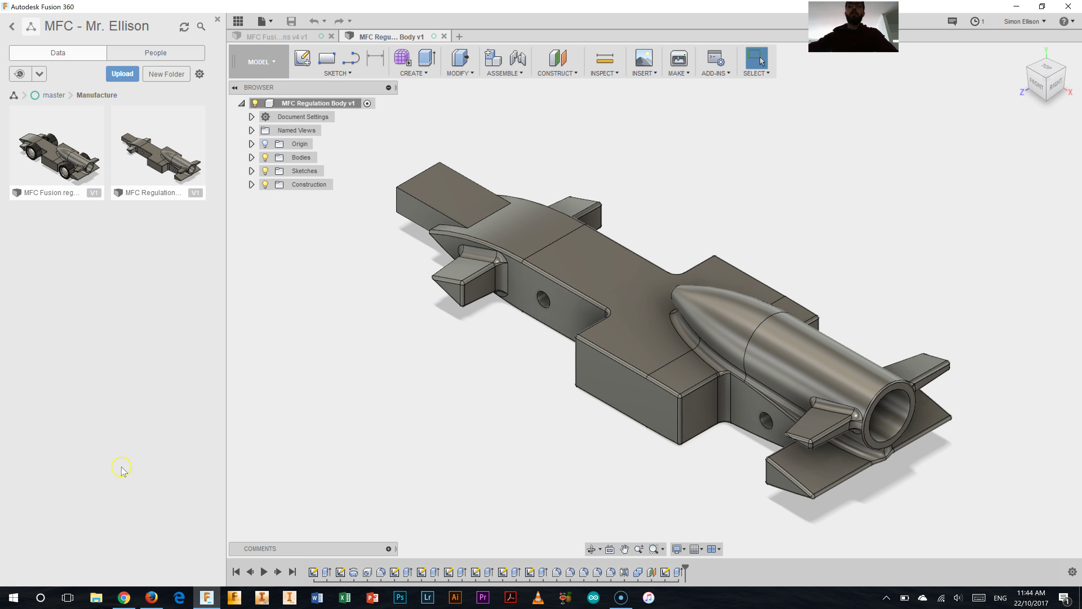
Look up the Manufacture Sample.f3z file and its Curriculum drive location on the Daymap lesson page in Firefox, and return to Fusion 360.
left_click(151, 597)
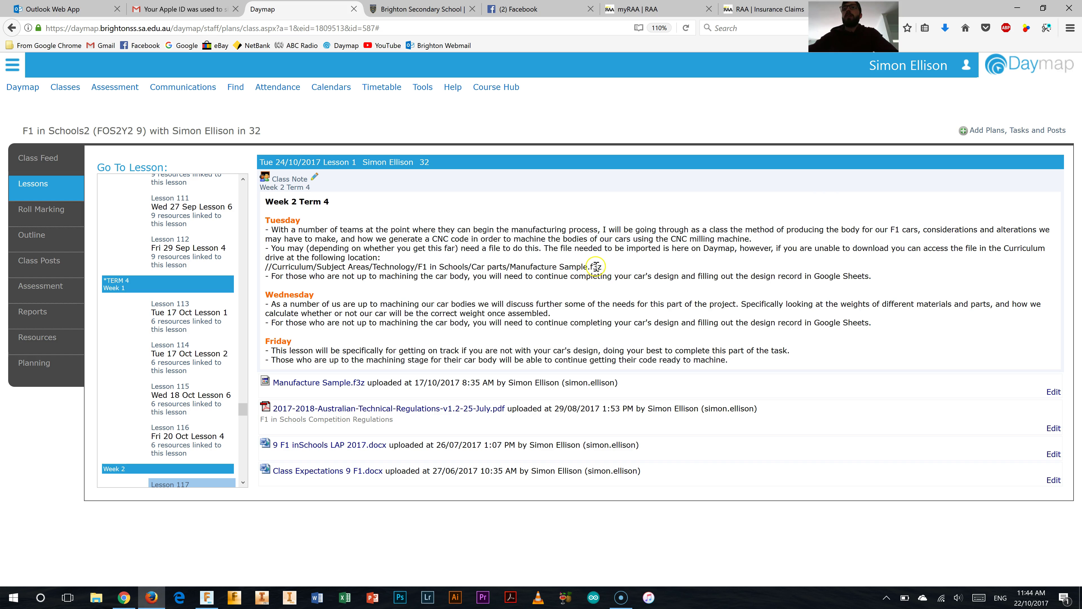
left_click_drag(602, 267, 265, 267)
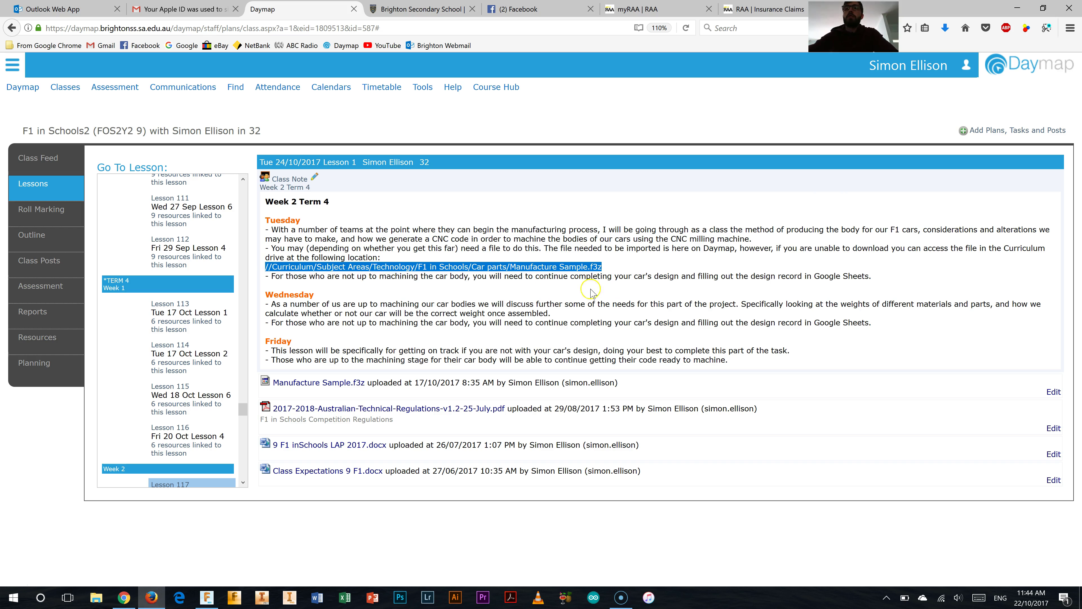
left_click(612, 268)
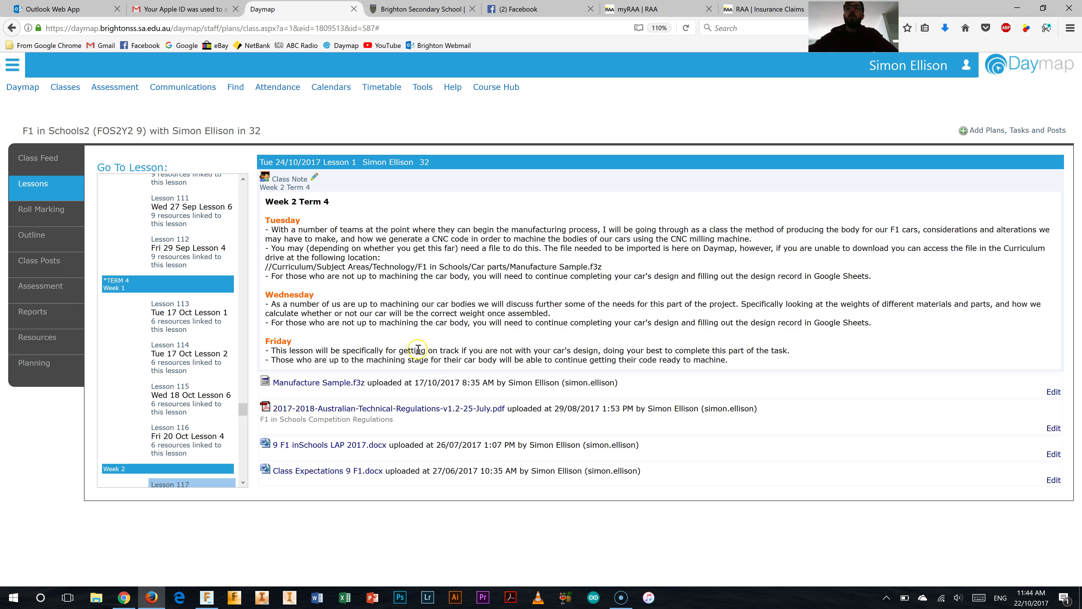
left_click(340, 380)
left_click(207, 597)
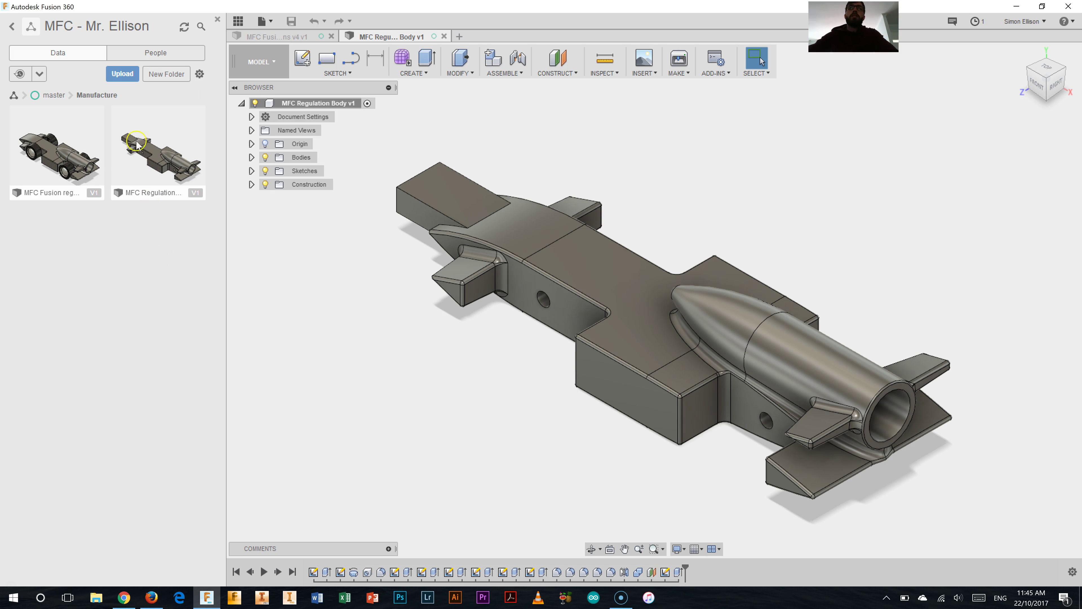
Upload Manufacture Sample.f3z from the Desktop into the project's Manufacture folder and dismiss the job status once all uploads finish.
left_click(126, 78)
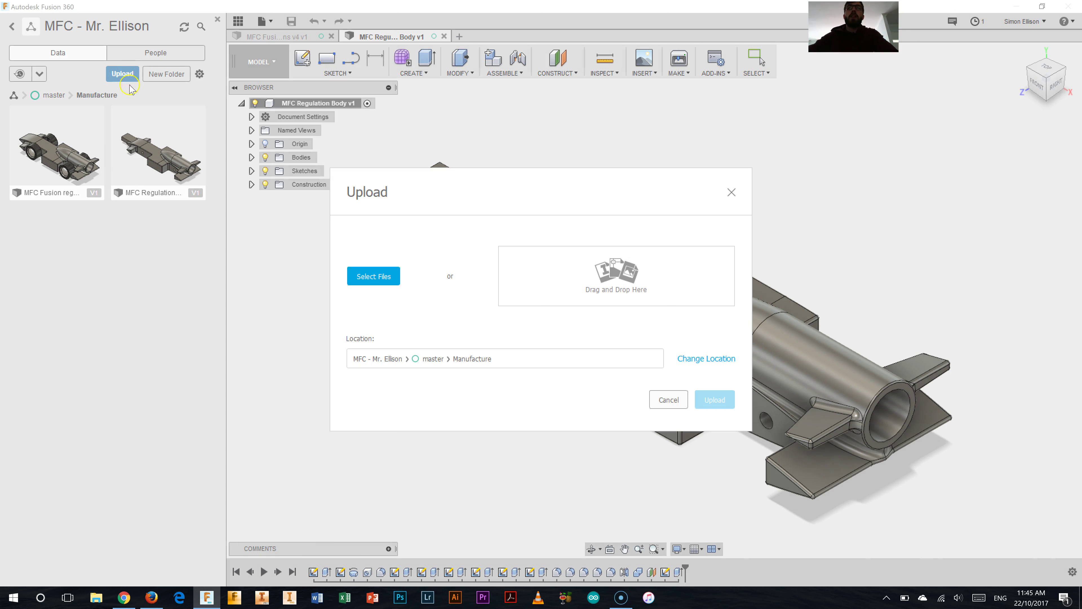
left_click(386, 281)
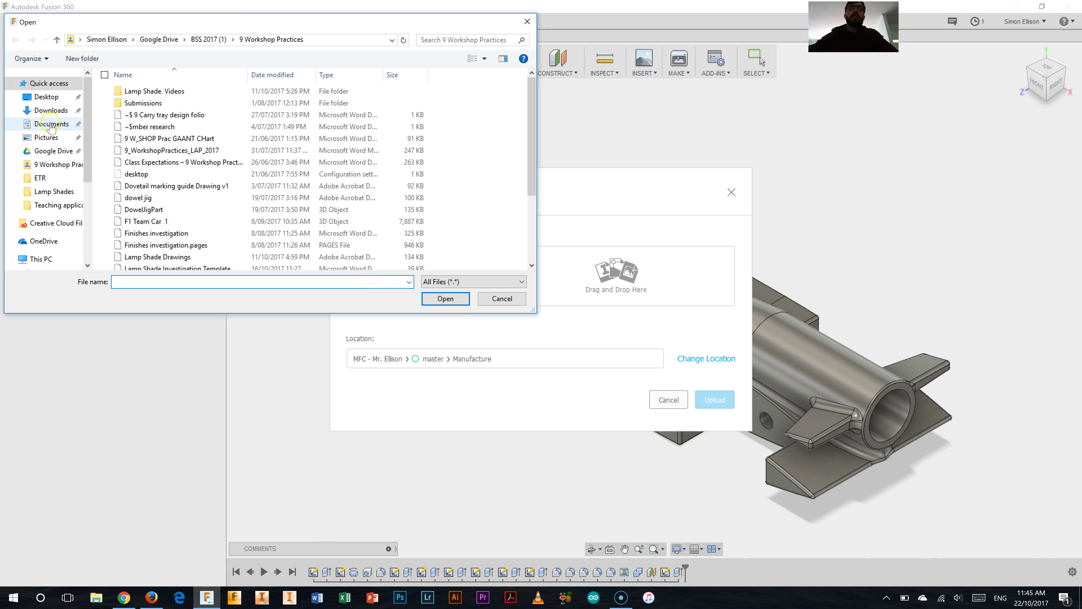
left_click(44, 103)
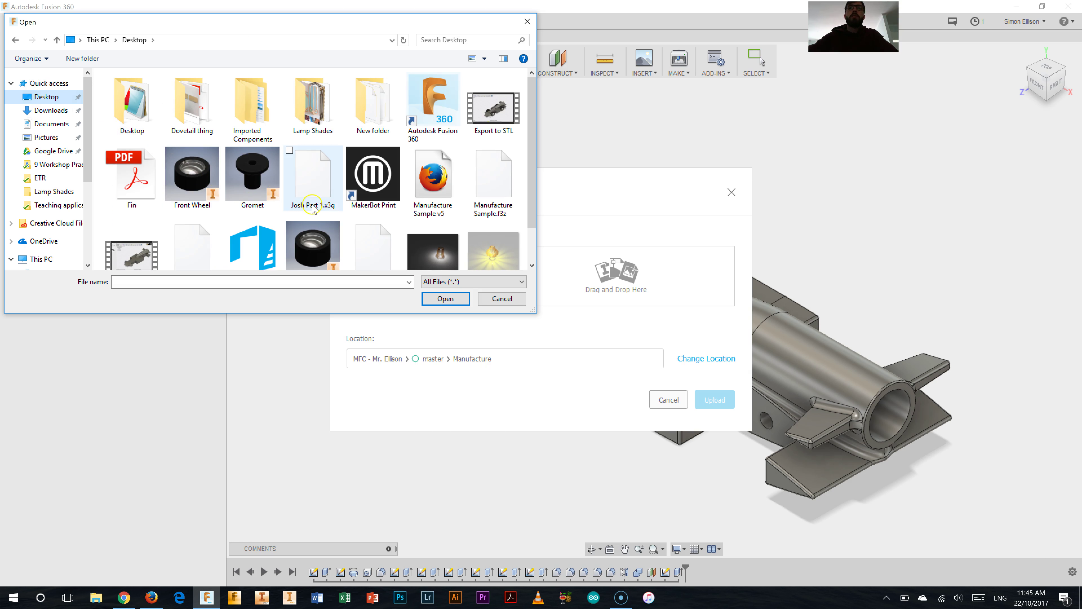
scroll(313, 206, "down", 1)
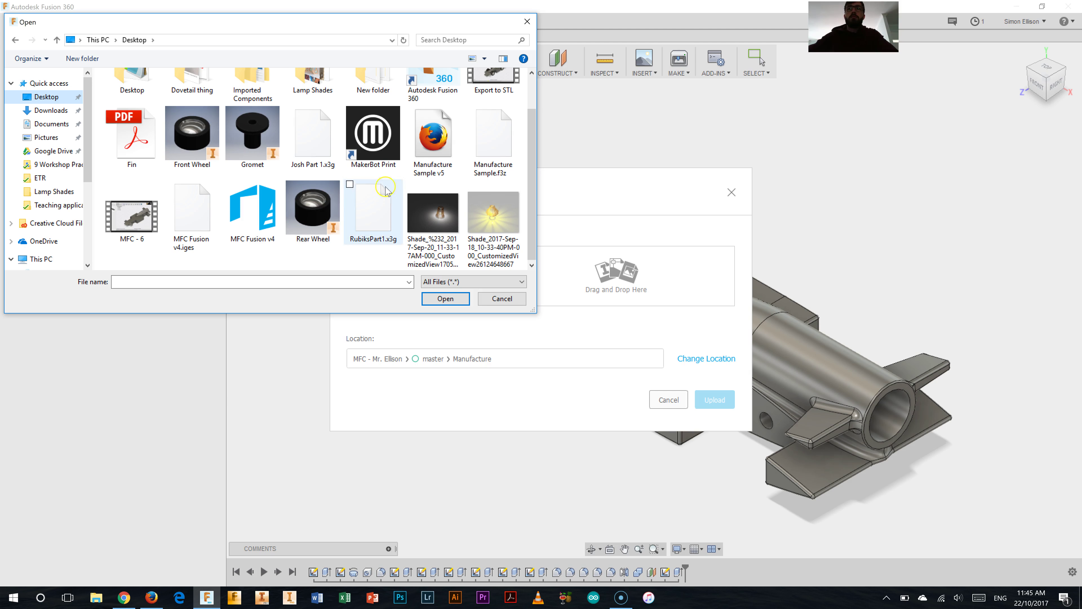
left_click(491, 132)
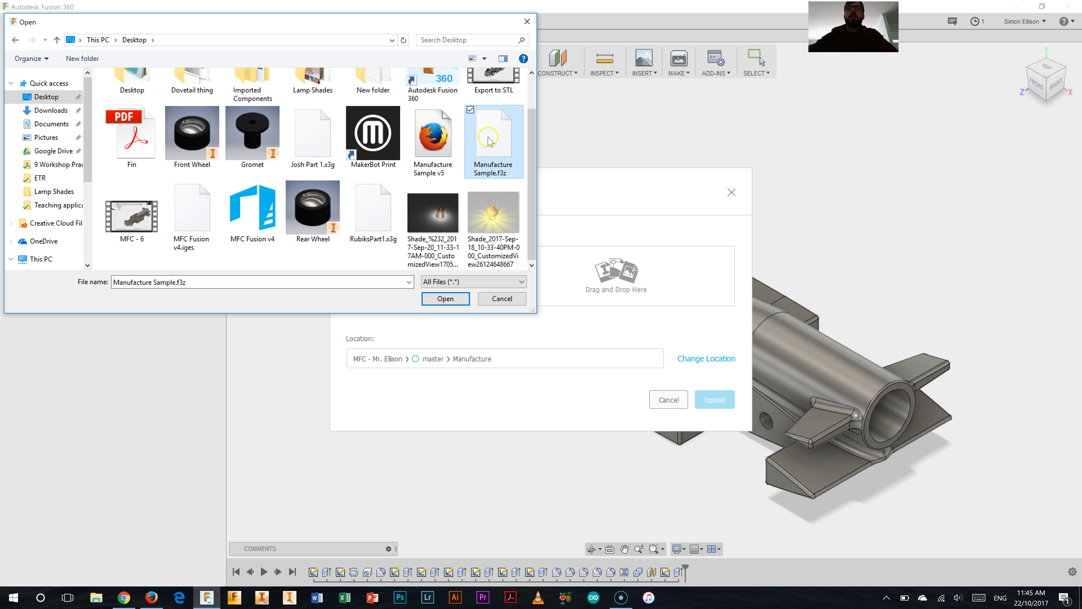
left_click(445, 299)
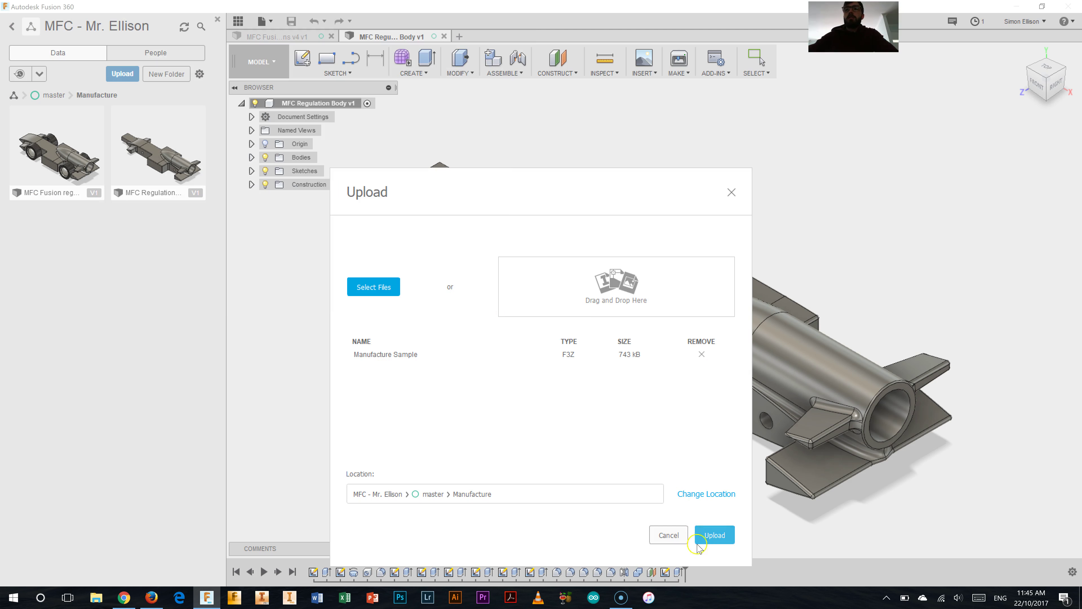
left_click(716, 537)
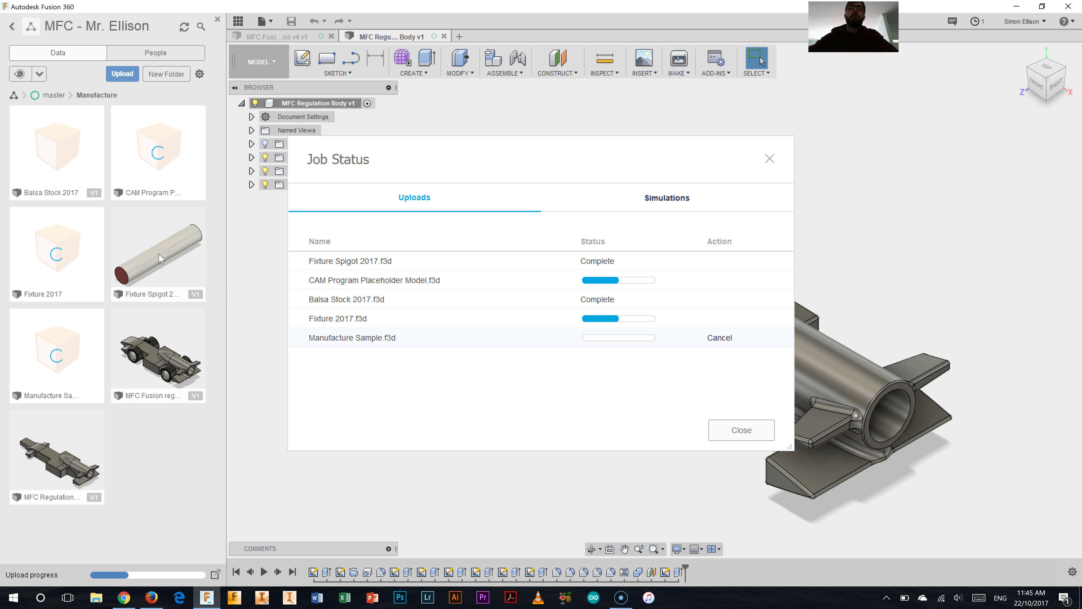
left_click(178, 260)
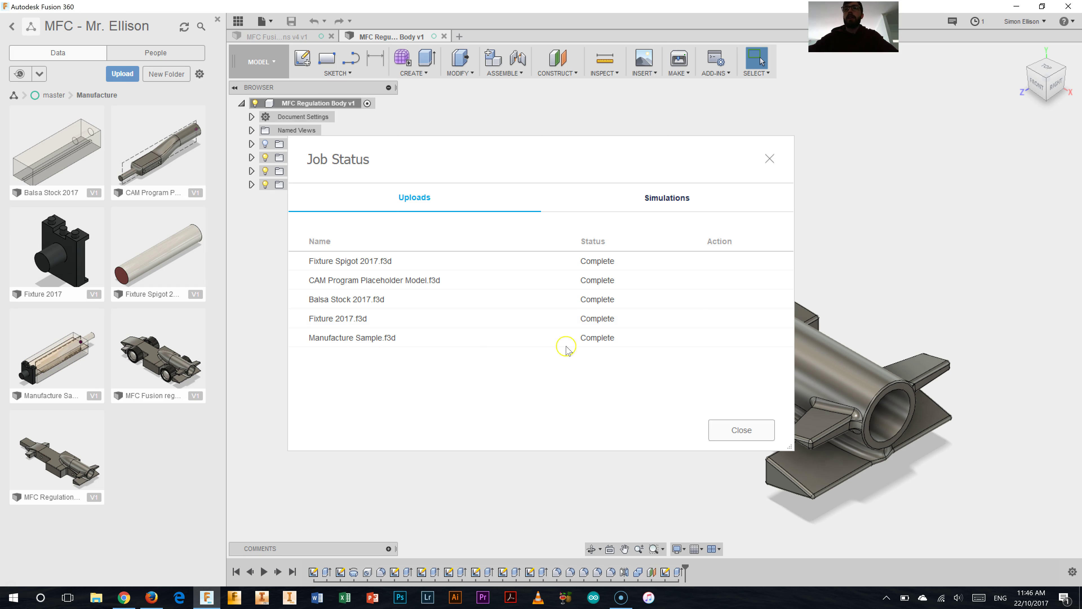
left_click(742, 429)
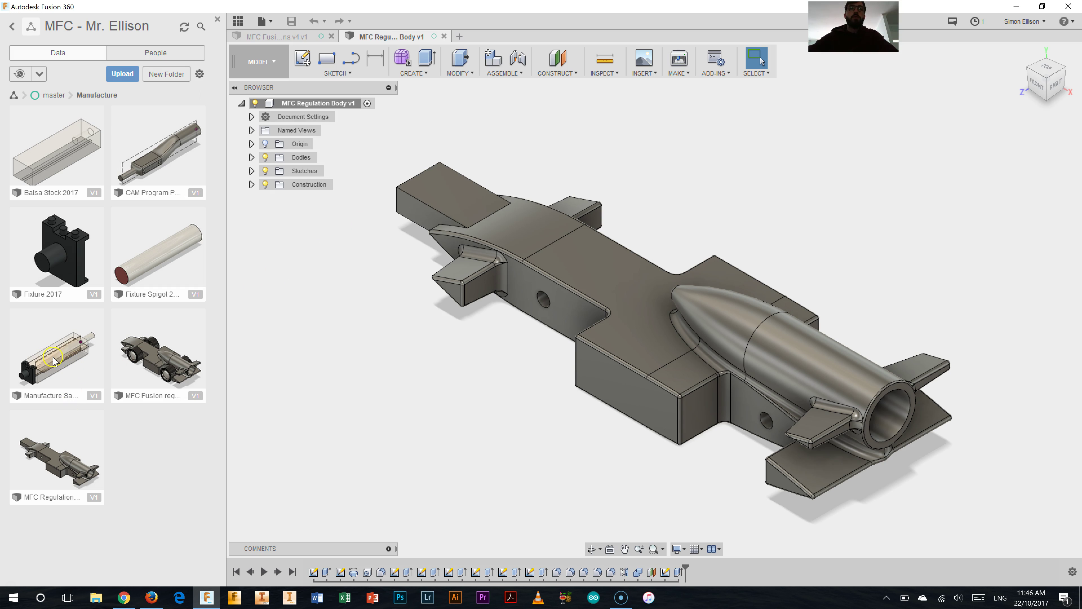
Open the Manufacture Sample design and switch it from the CAM workspace to the Model workspace.
left_click(63, 346)
left_click(68, 348)
double_click(68, 348)
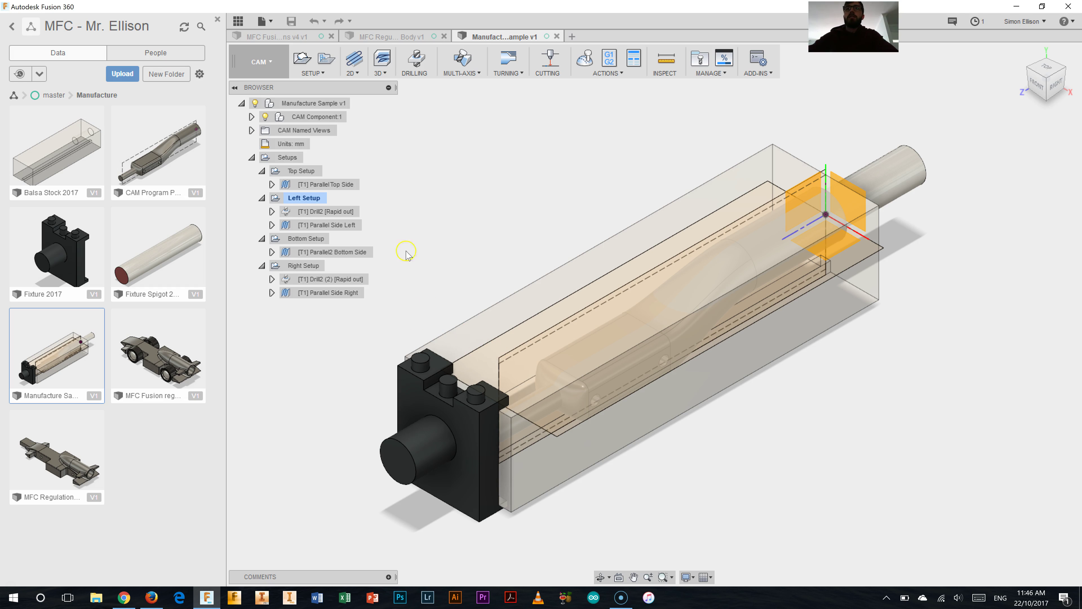
left_click(268, 66)
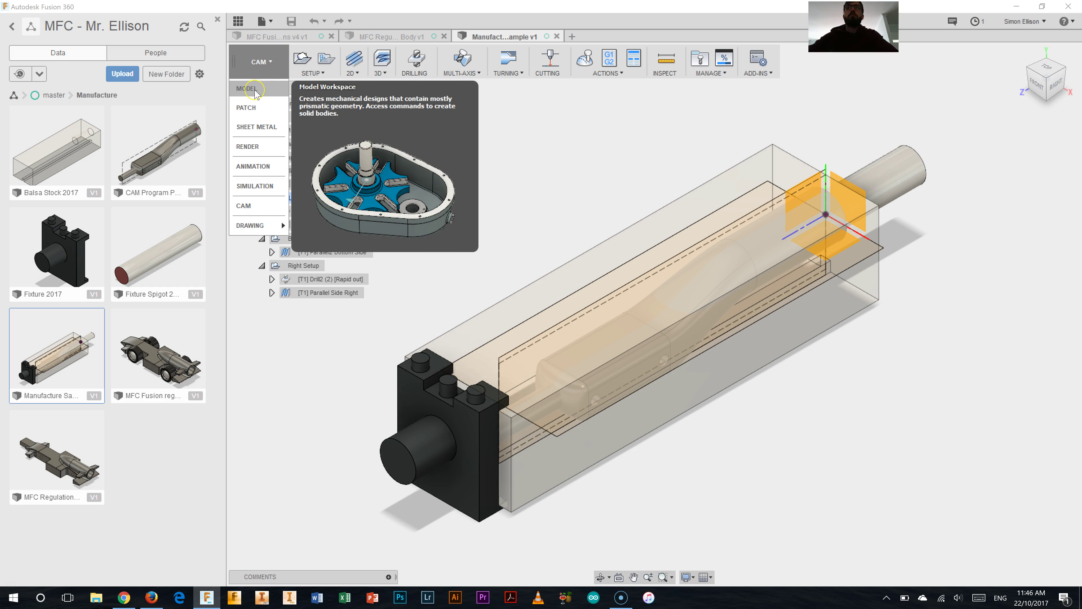
left_click(246, 88)
left_click(508, 248)
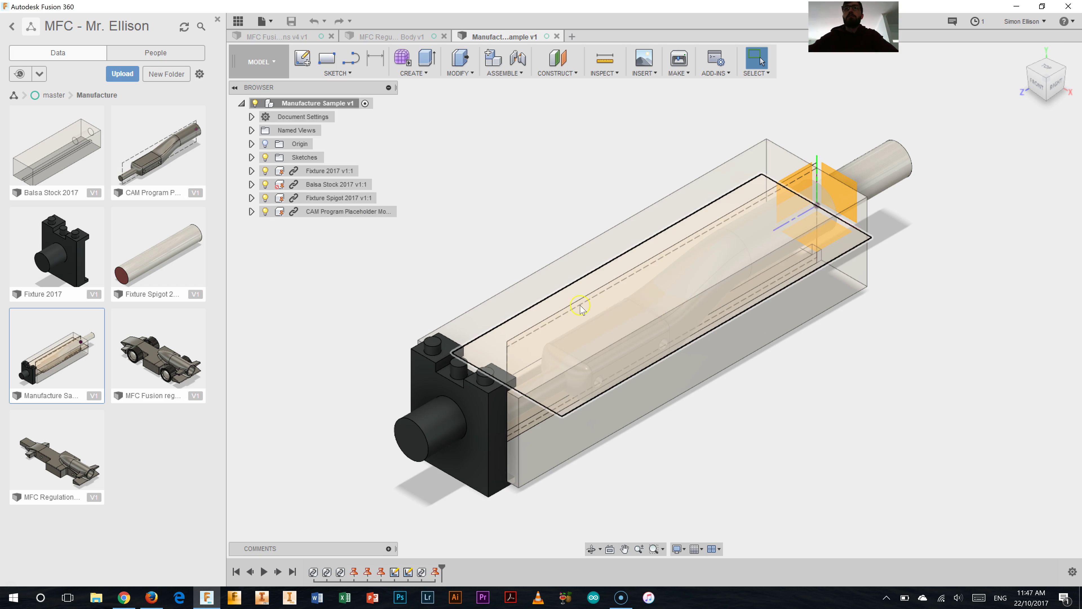
Identify the CAM Program Placeholder Model and, in the right view, measure from its fixture-side end to the boundary line at the spigot end.
left_click(353, 212)
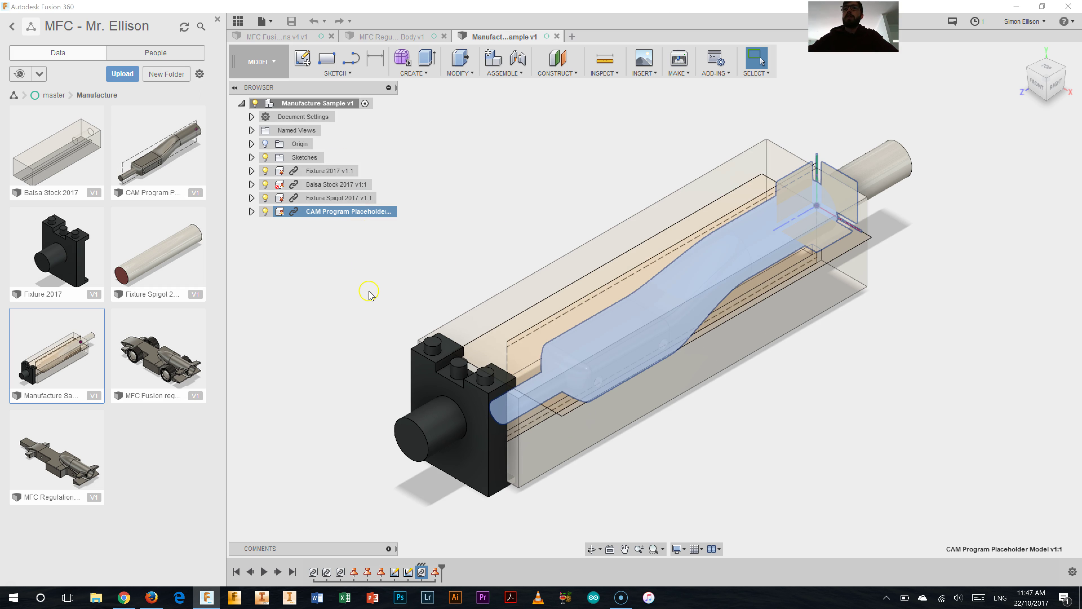
left_click(546, 233)
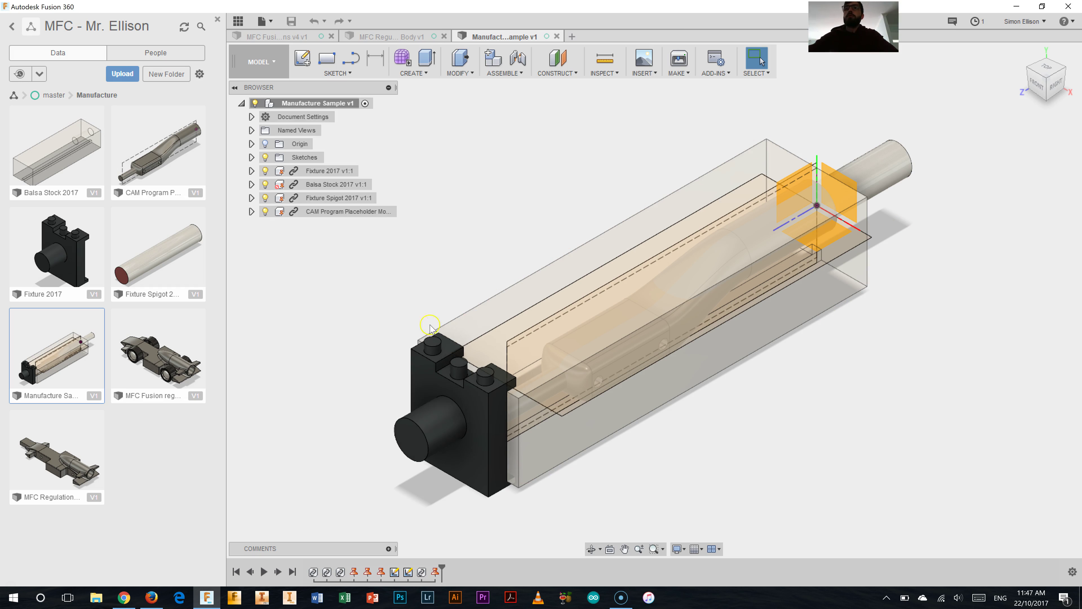
left_click(1054, 86)
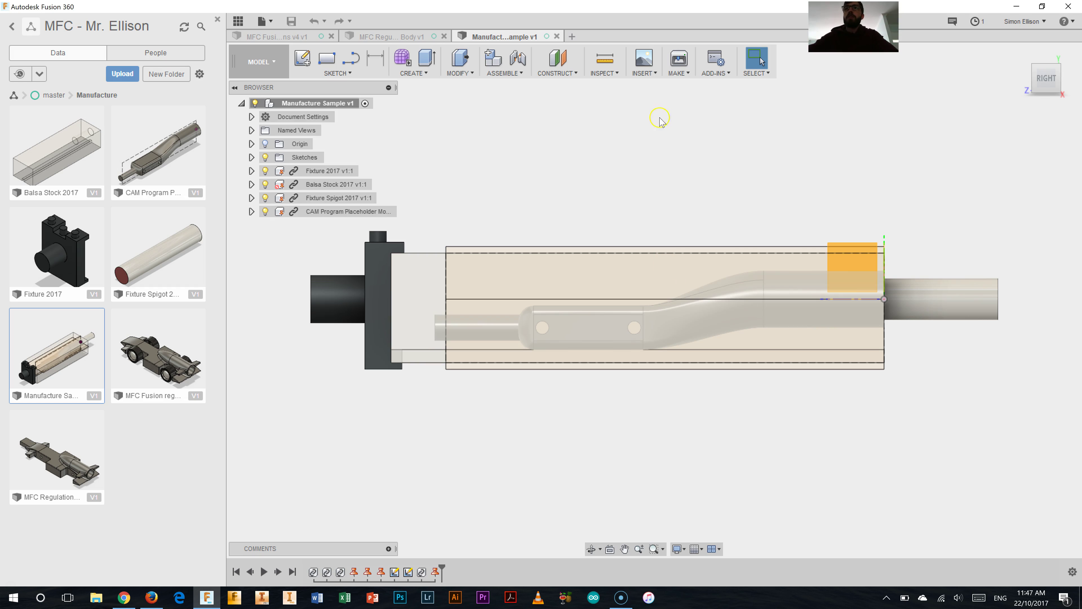
left_click(606, 64)
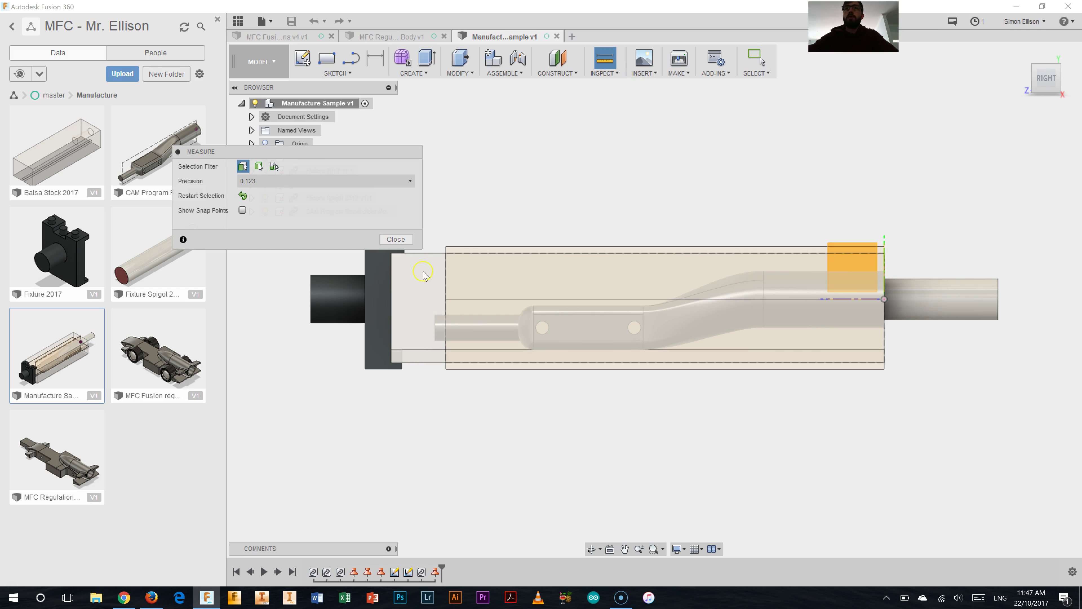
left_click(435, 329)
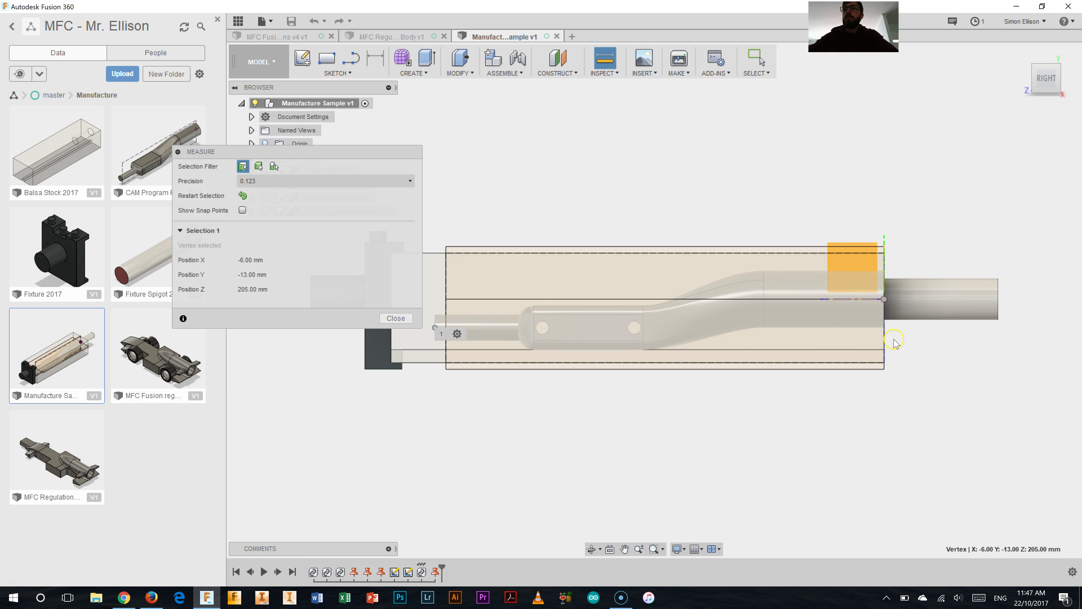
left_click(883, 338)
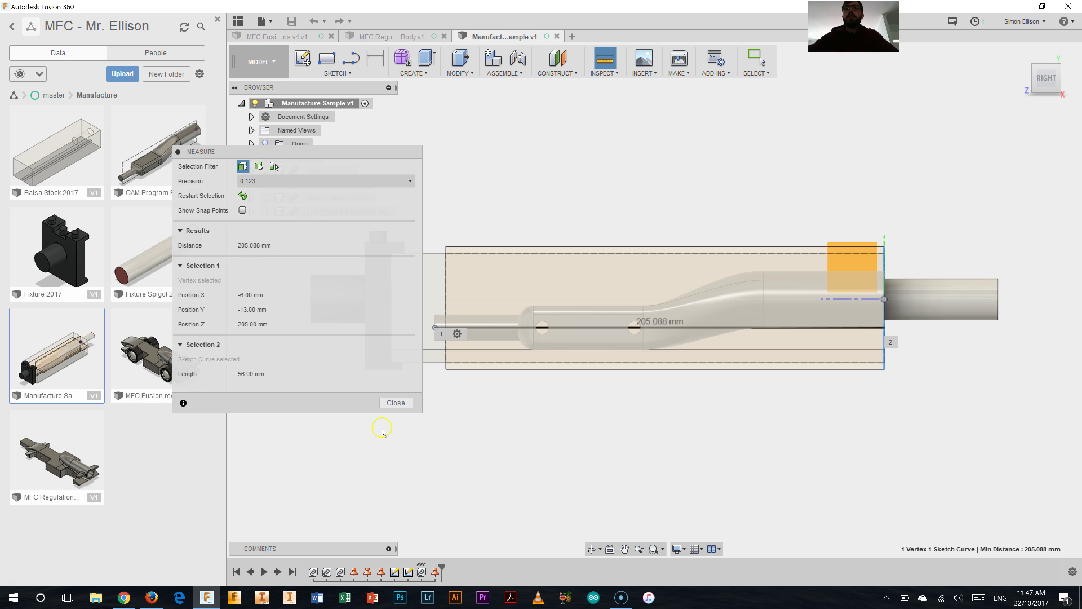
left_click(395, 403)
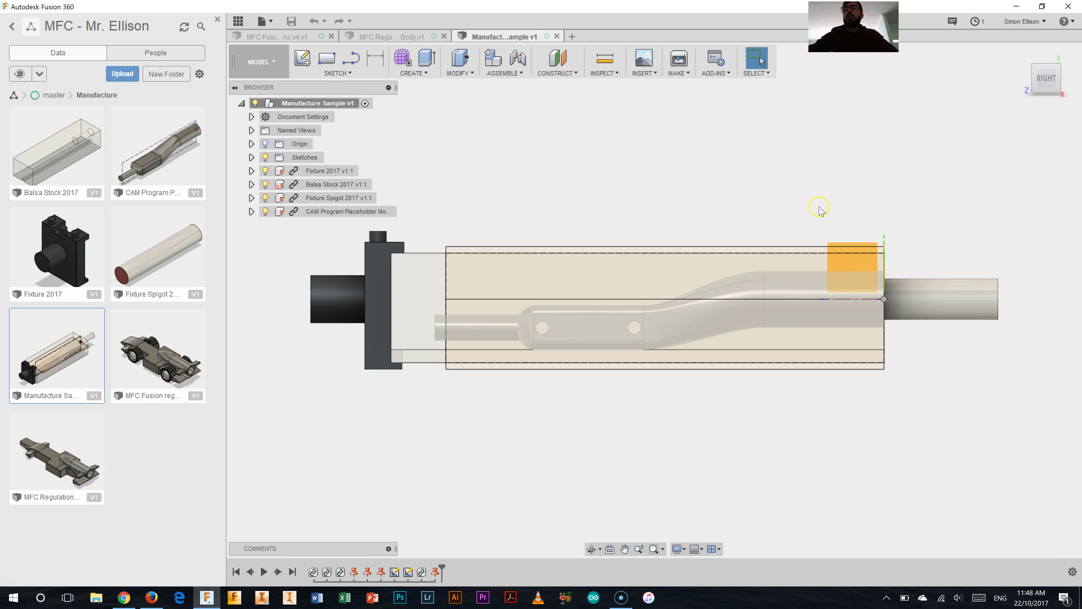
Delete the CAM Program Placeholder Model component from the Manufacture Sample assembly, accepting the removal despite its timeline references.
mouse_move(1036, 68)
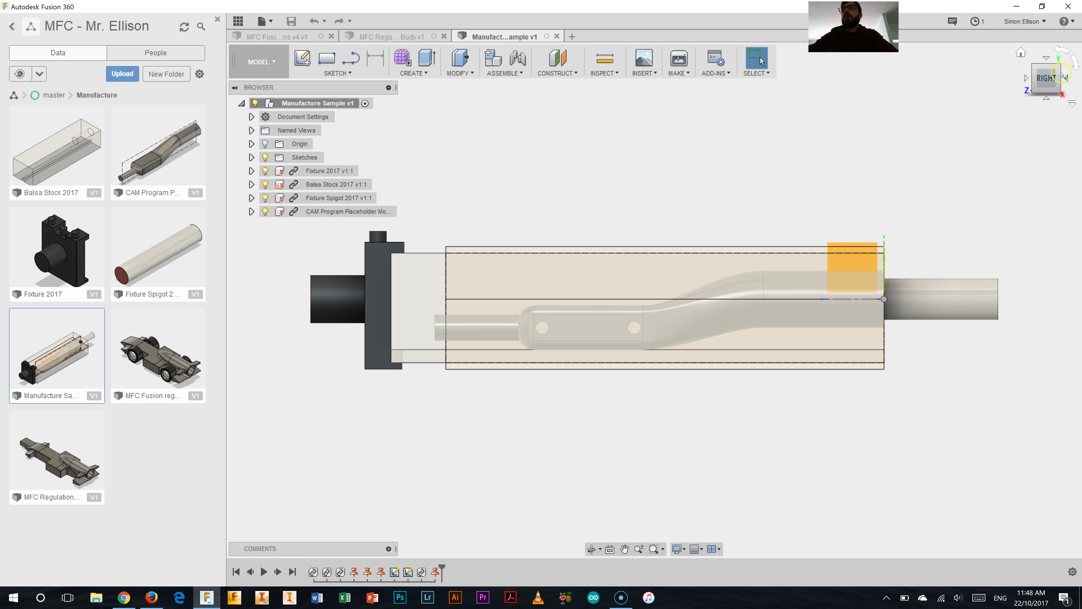
left_click(1036, 69)
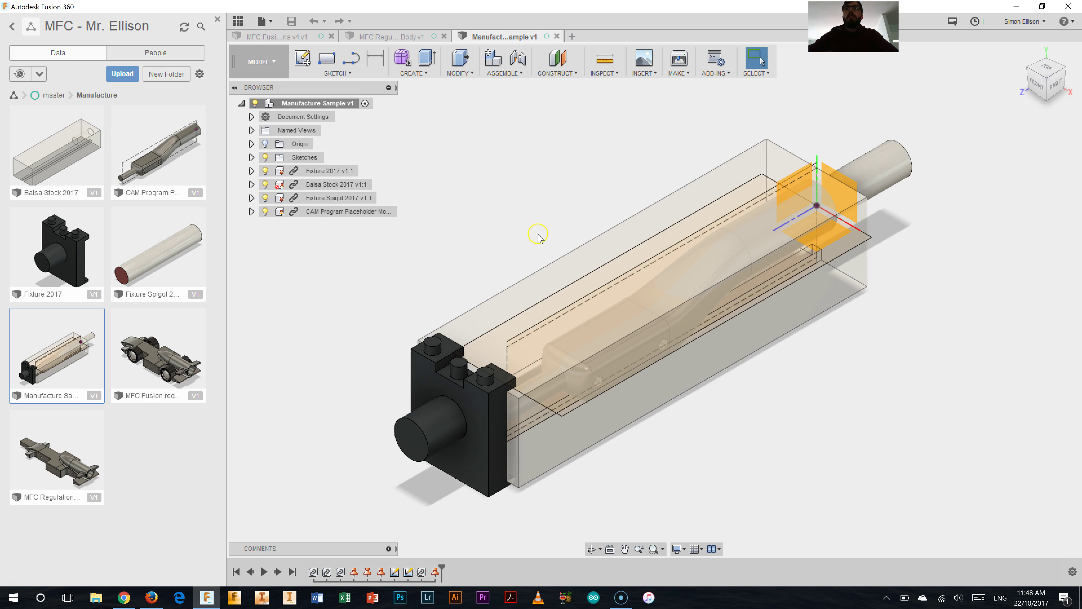
left_click(325, 213)
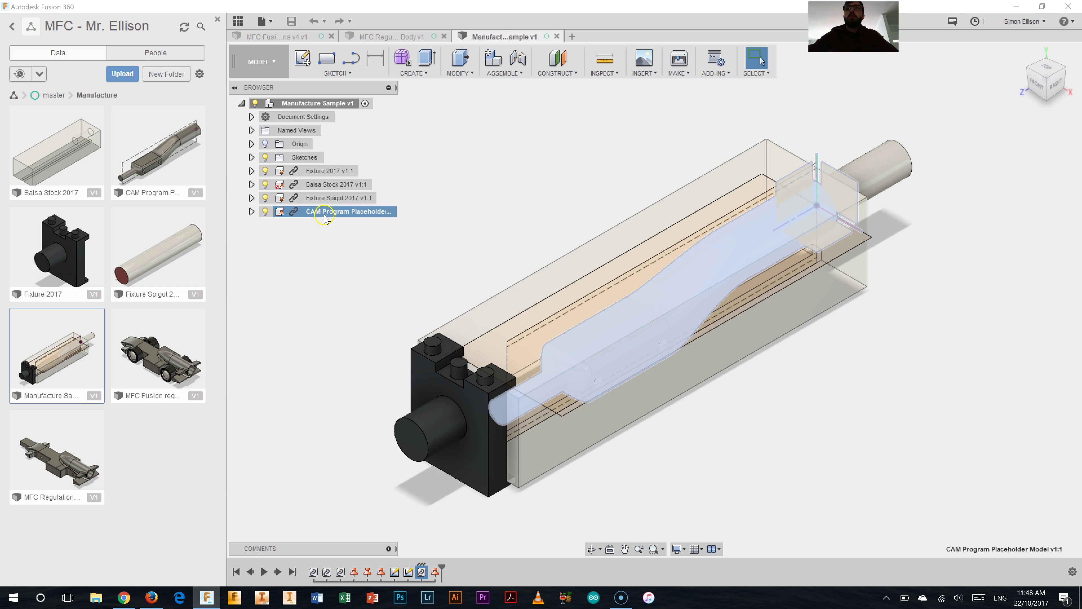
right_click(322, 216)
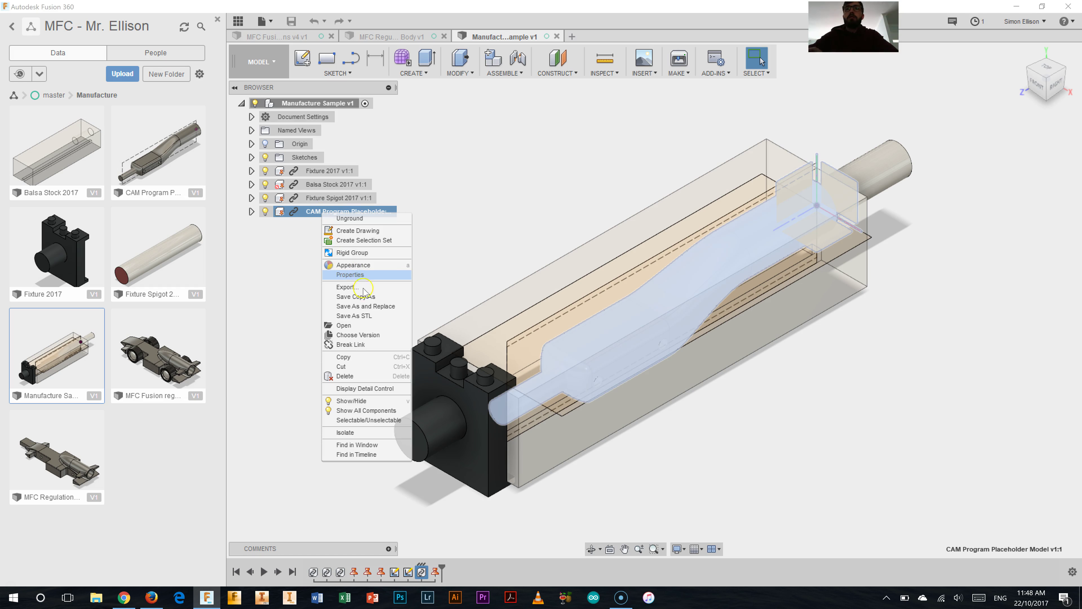
left_click(357, 377)
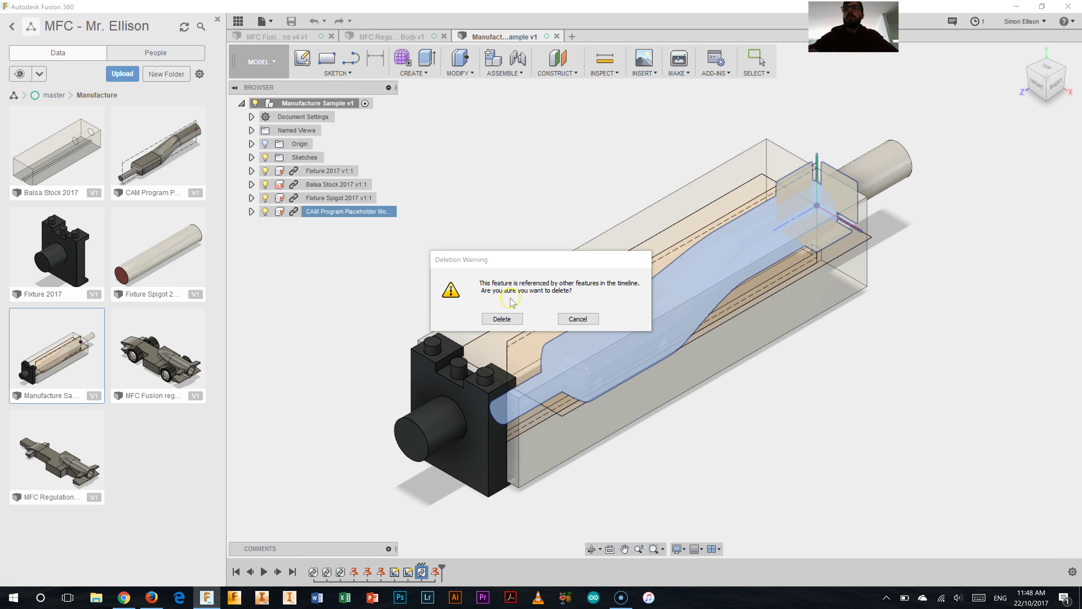
left_click(502, 319)
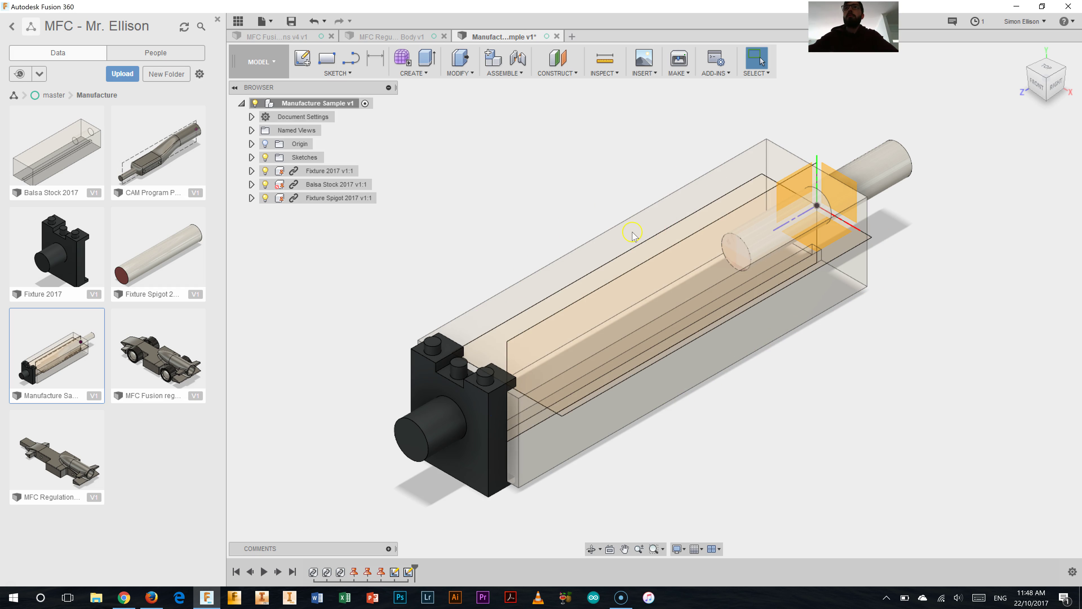
In the MFC Fusion regulations v4 design, roll the timeline back to before the grommets and wheels were added.
left_click(278, 38)
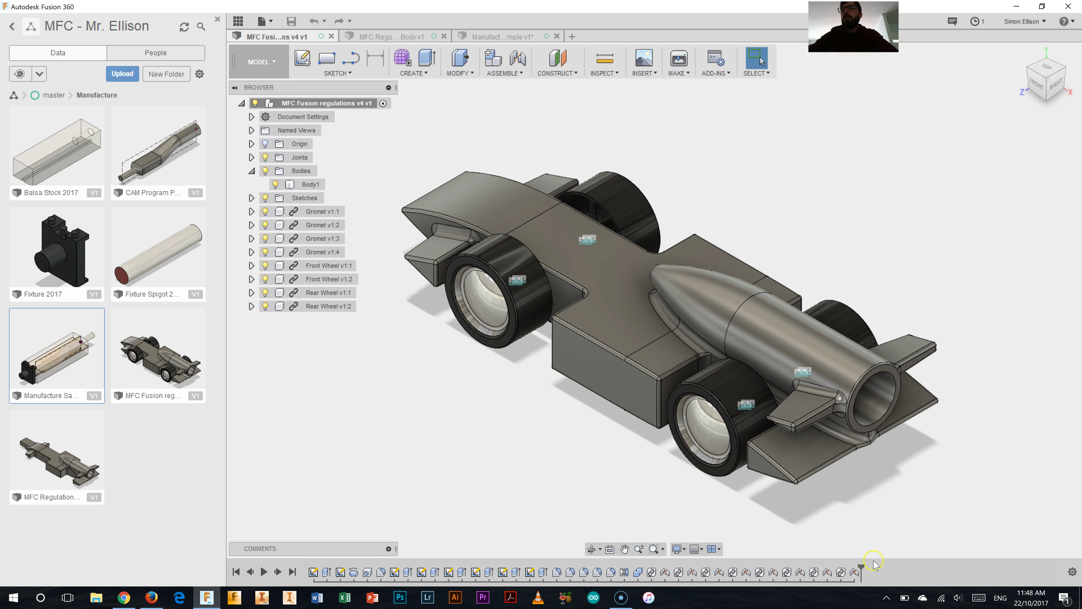
left_click_drag(861, 567, 642, 580)
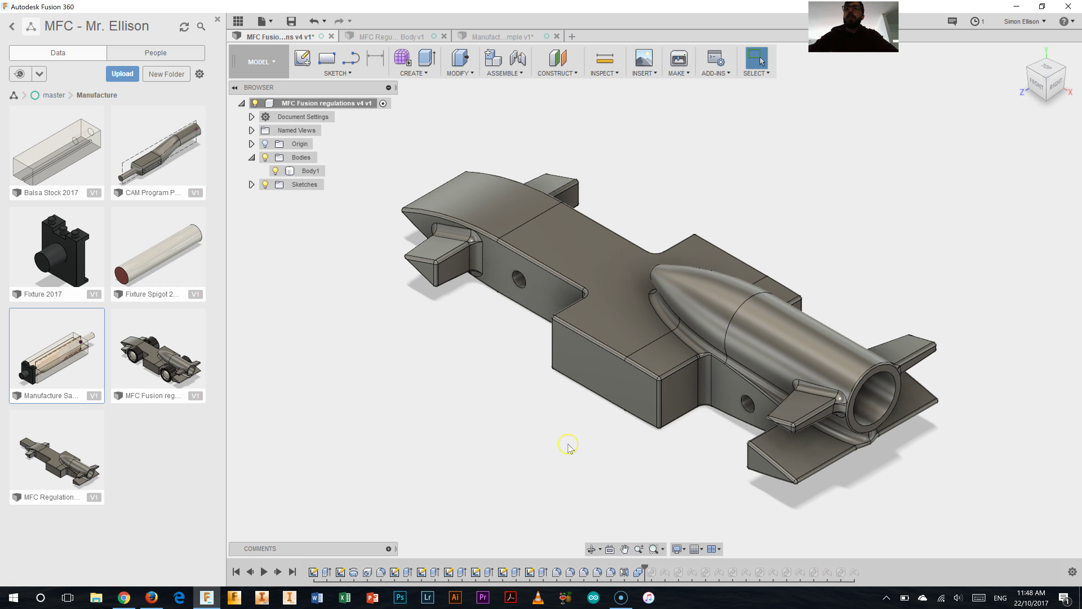
left_click(1031, 75)
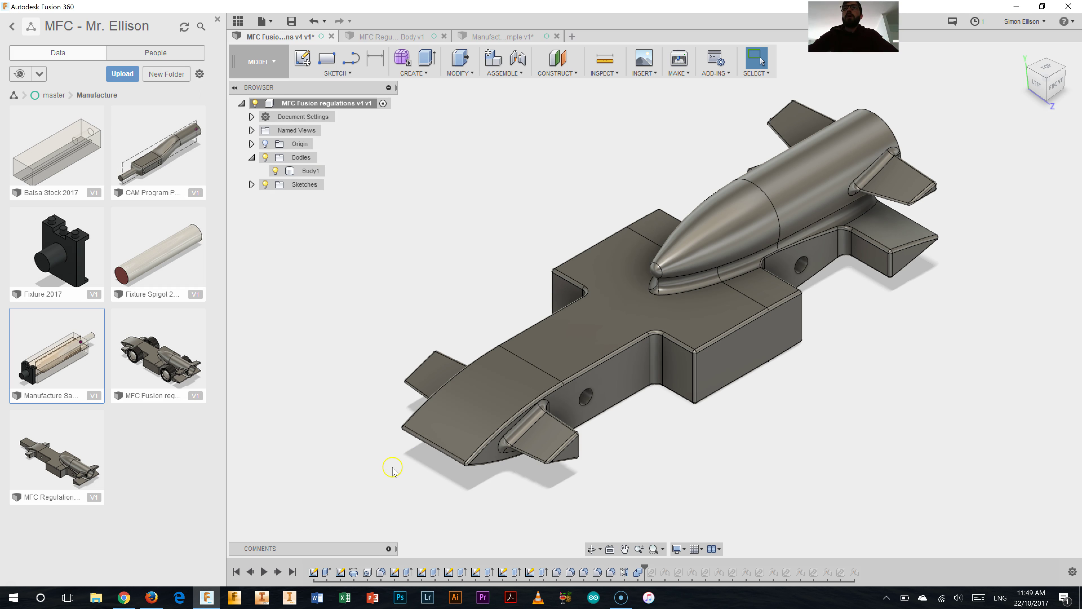
Create a construction plane offset -155 mm from the ring-shaped rear face of the car's cylinder chamber.
left_click(1063, 69)
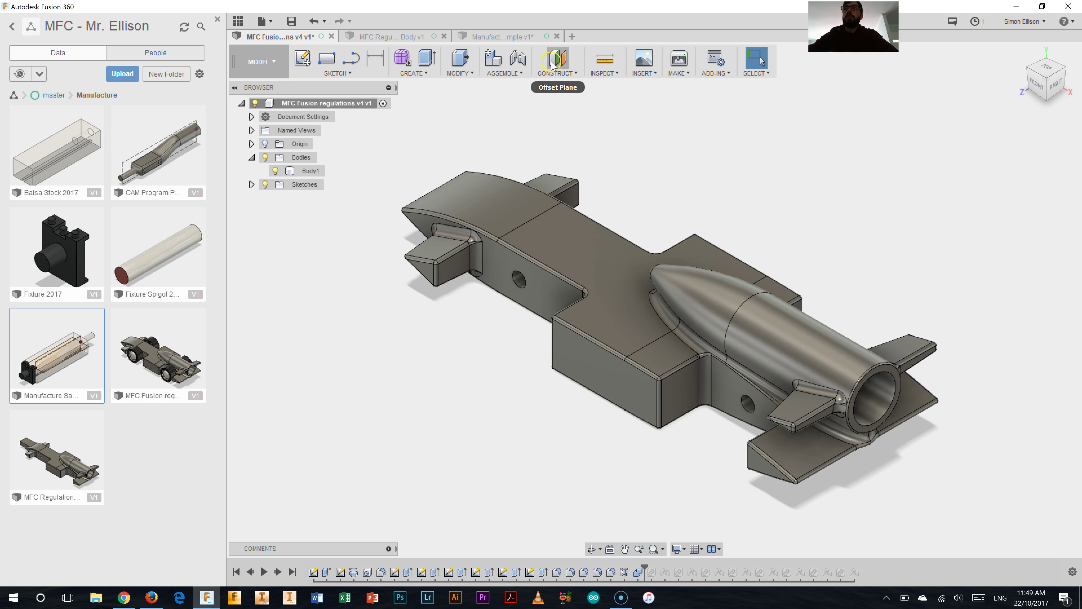
left_click(558, 71)
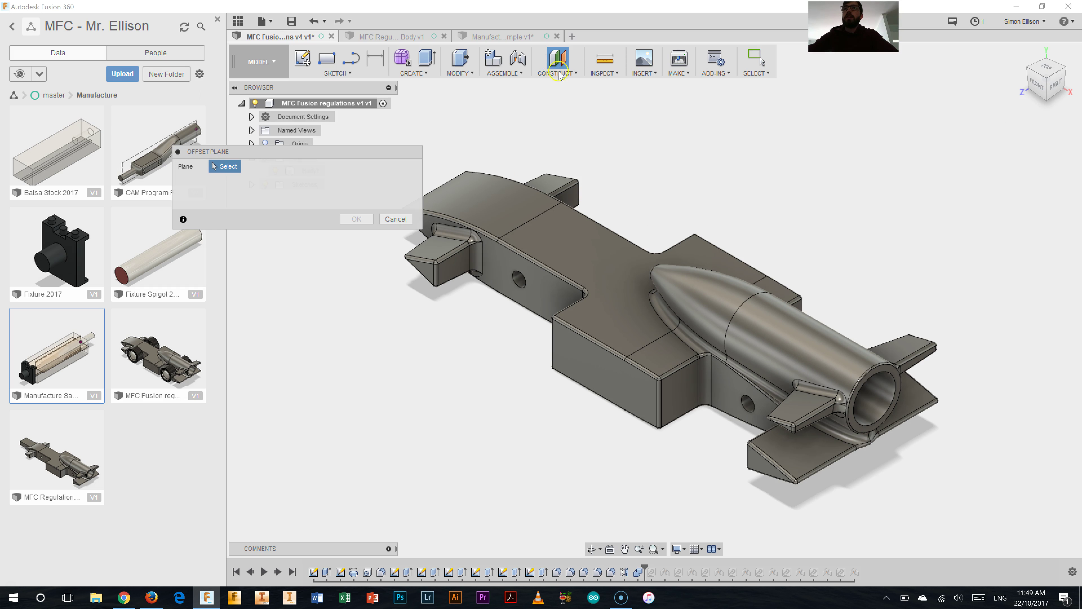
left_click(889, 371)
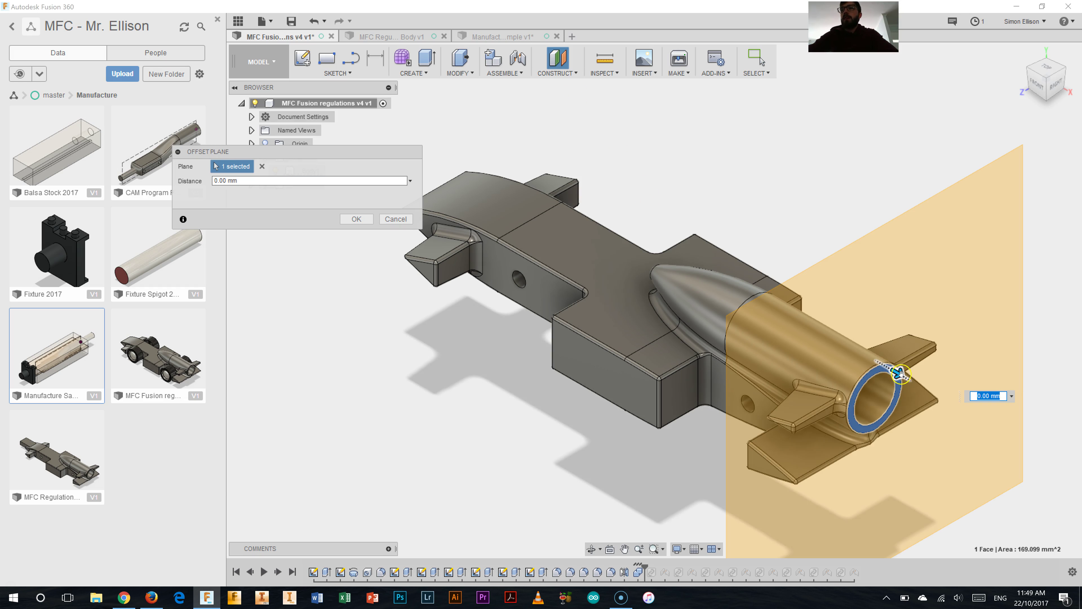
left_click_drag(901, 375, 505, 269)
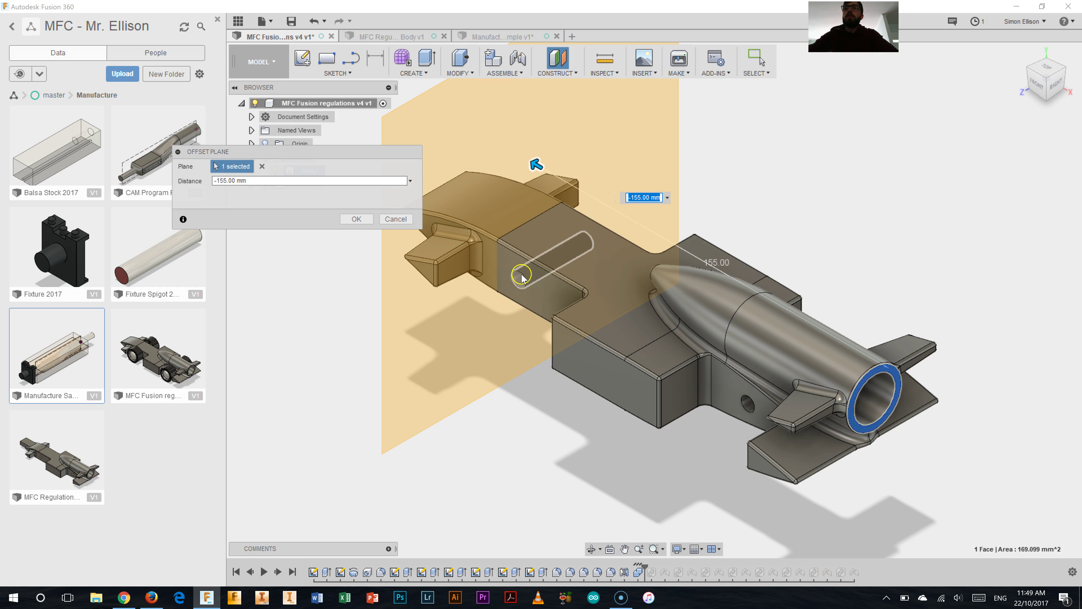
left_click(358, 219)
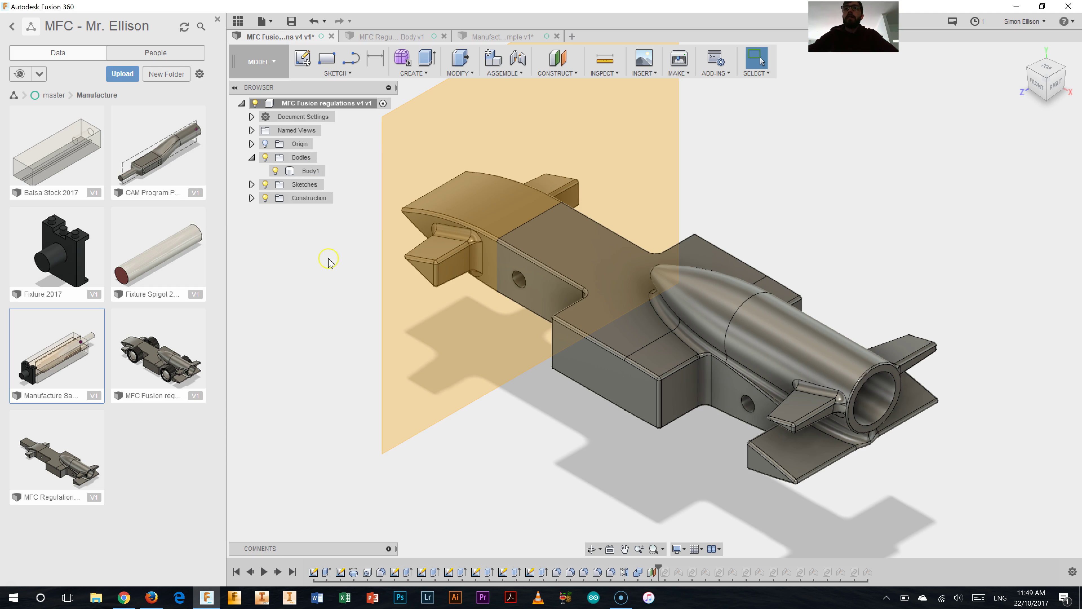
Start a sketch on the offset plane and draw a rectangle about 18 by 11 mm over the middle of the nose.
left_click(1030, 69)
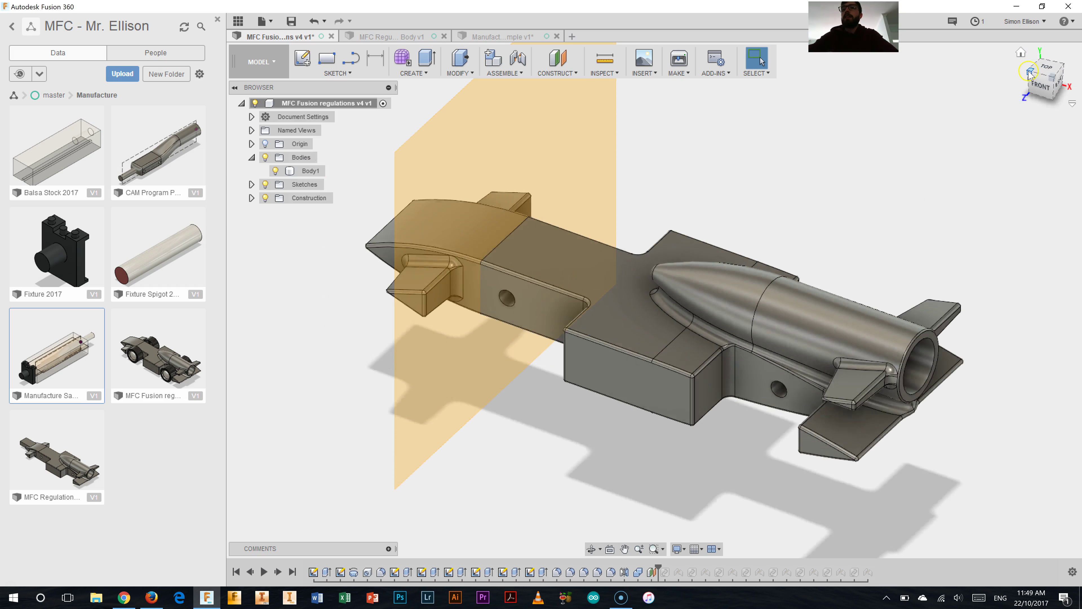
left_click(302, 58)
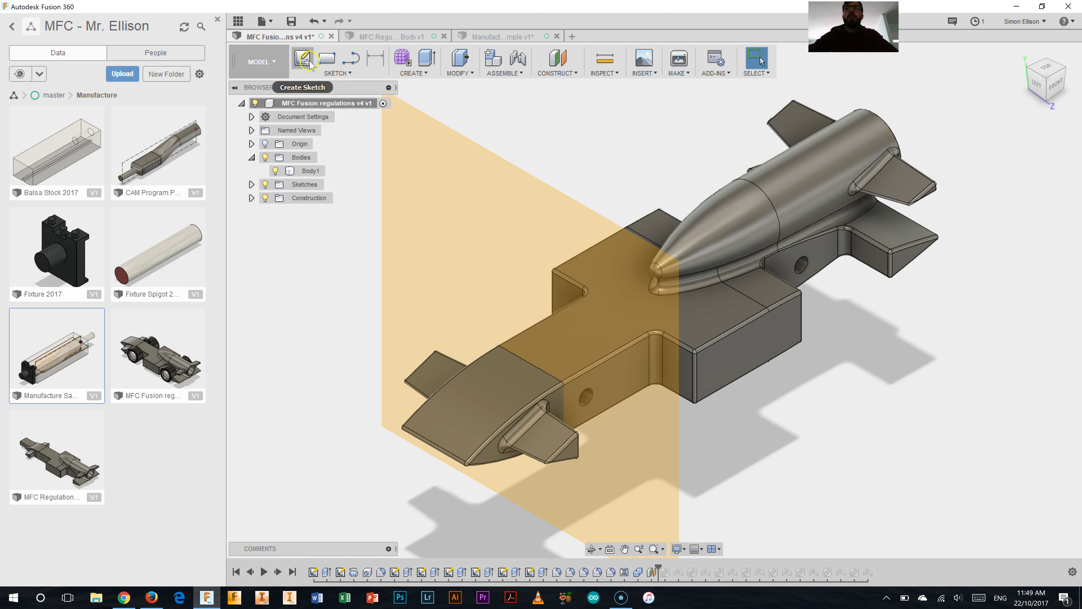
left_click(578, 282)
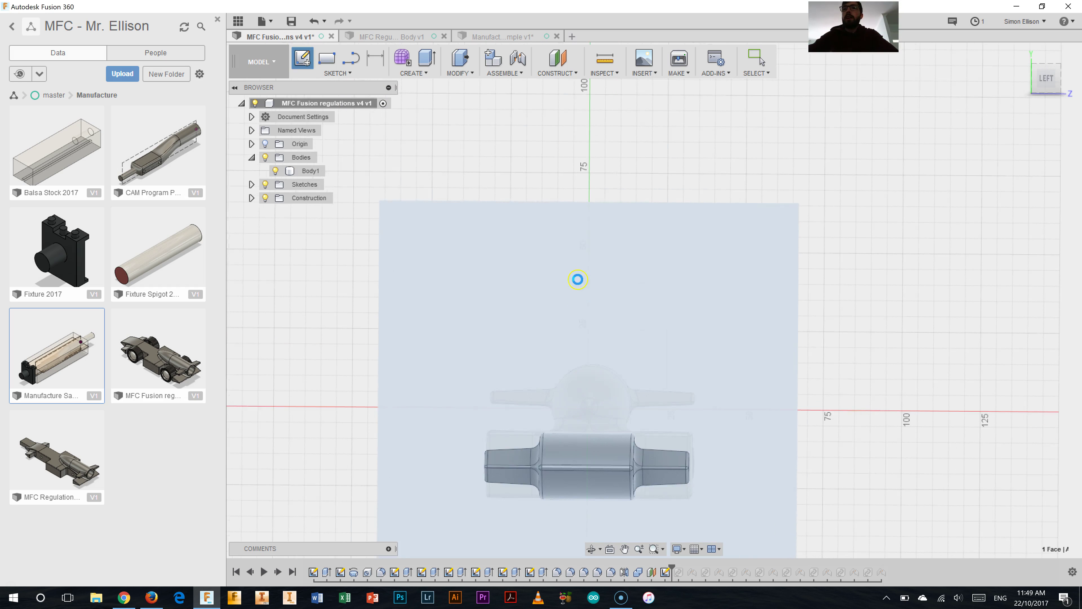
middle_click_drag(619, 324, 578, 192)
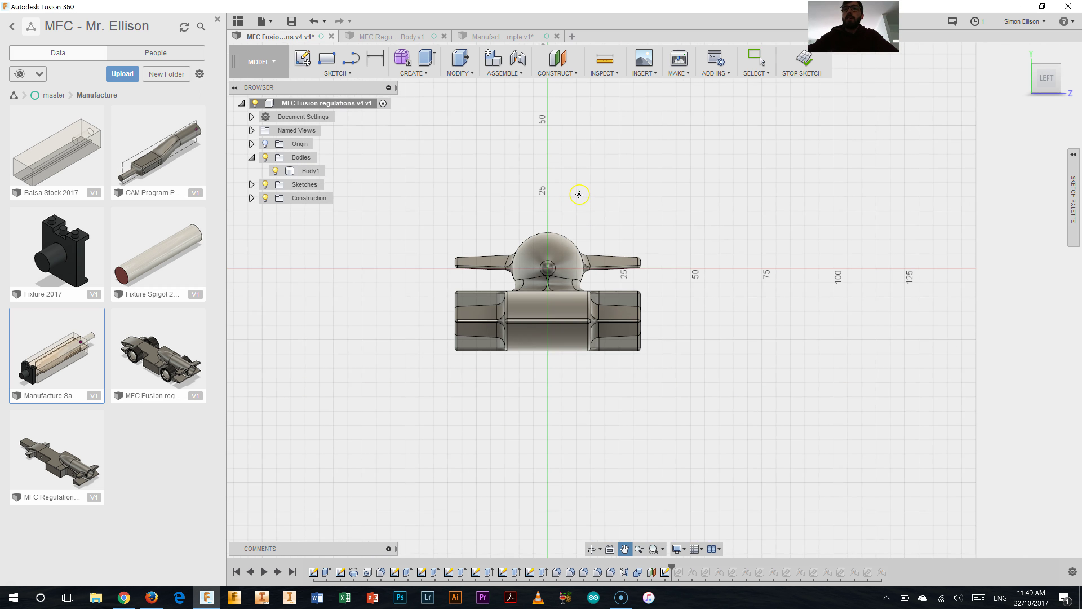
scroll(568, 307, "up", 3)
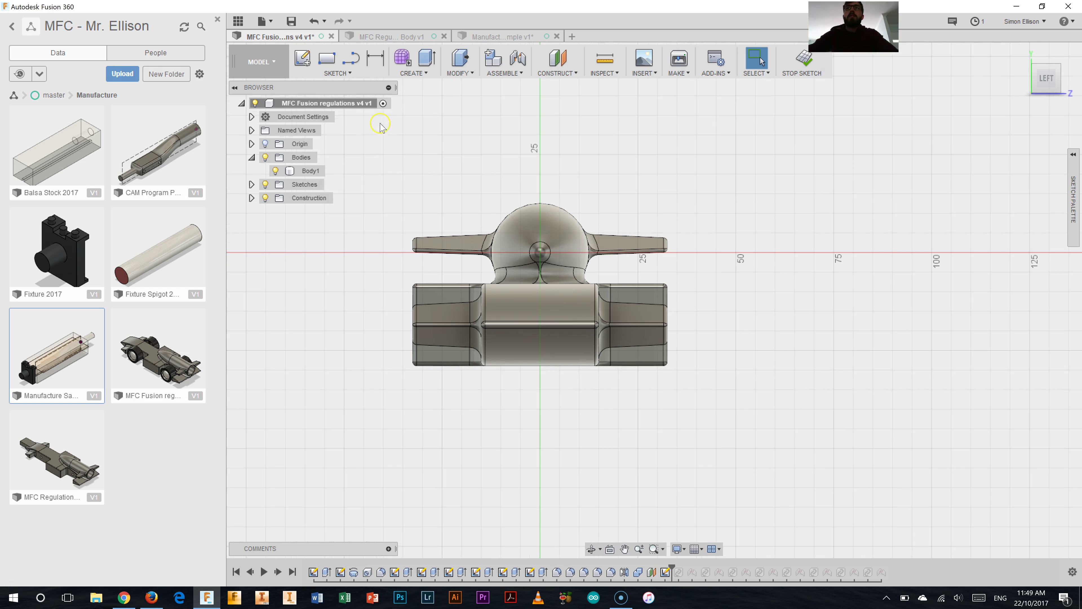
left_click(325, 60)
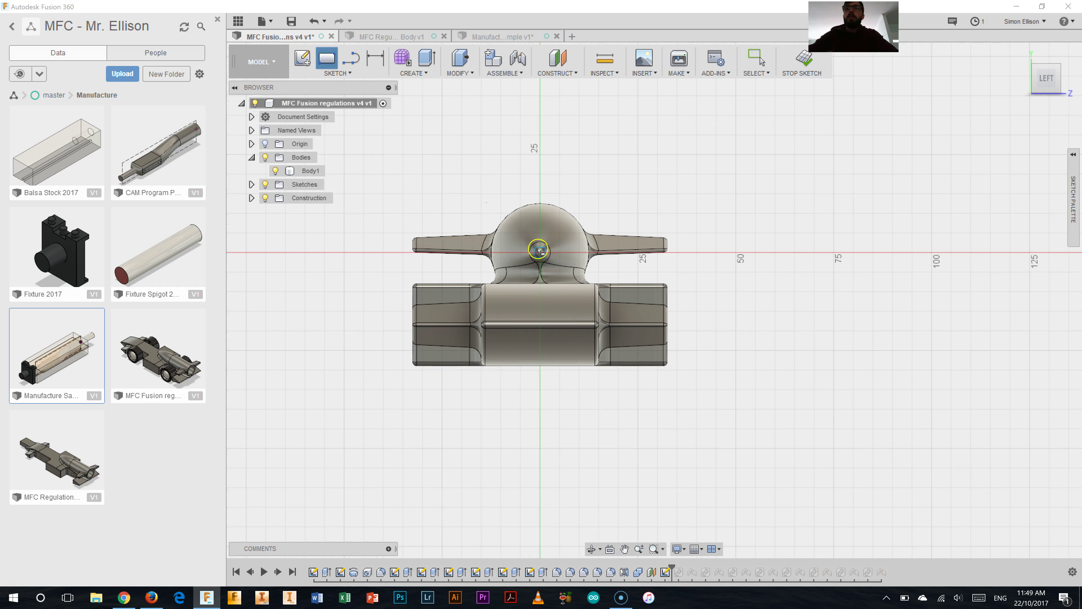
left_click(506, 347)
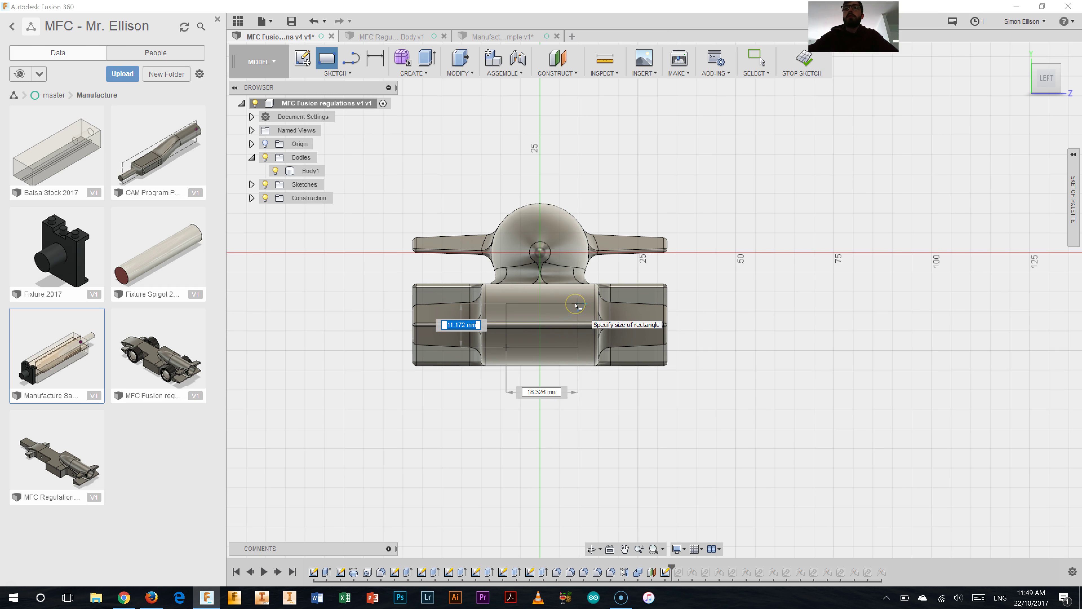
left_click(578, 304)
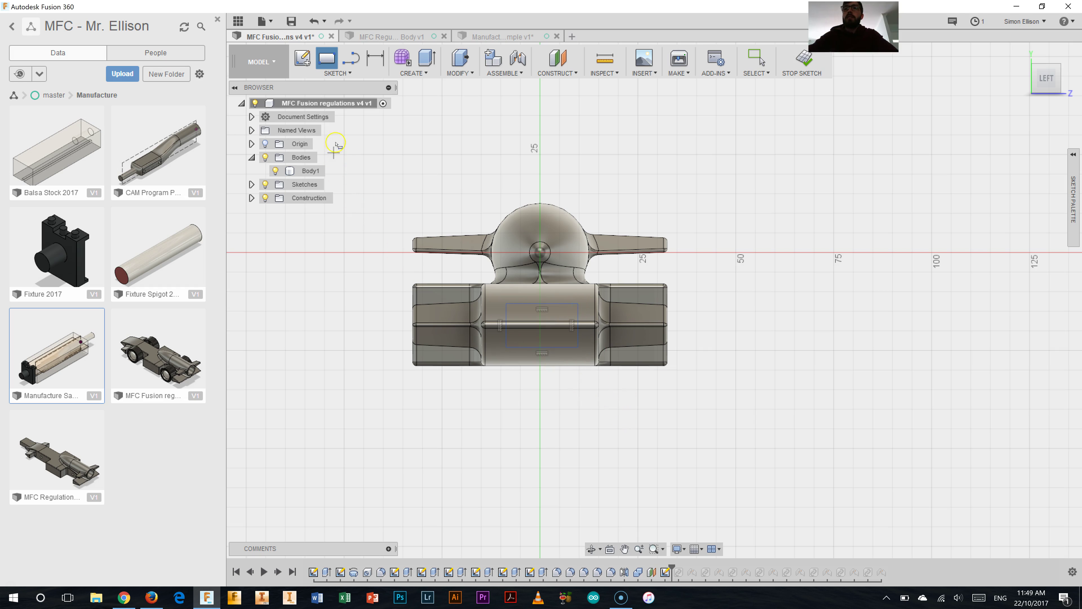
Dimension the rectangle's width to 20 mm.
left_click(374, 58)
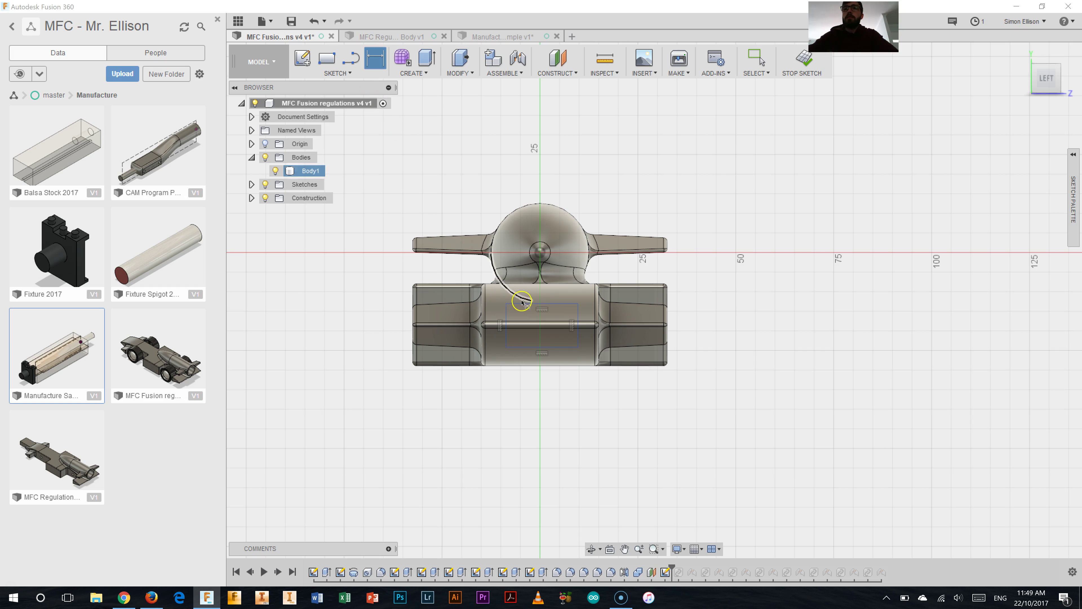
left_click(507, 320)
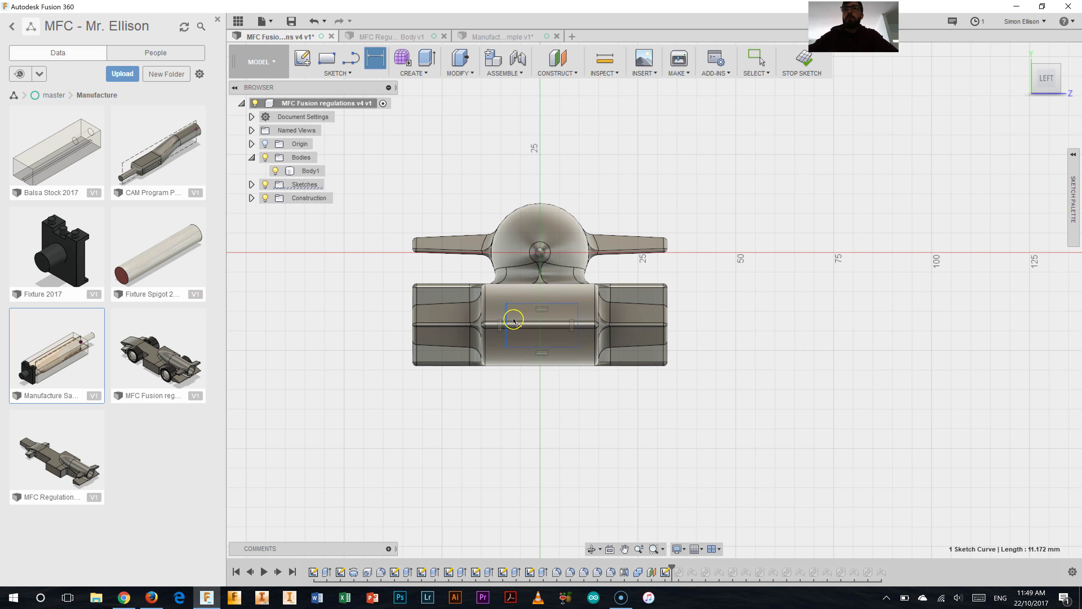
left_click(579, 322)
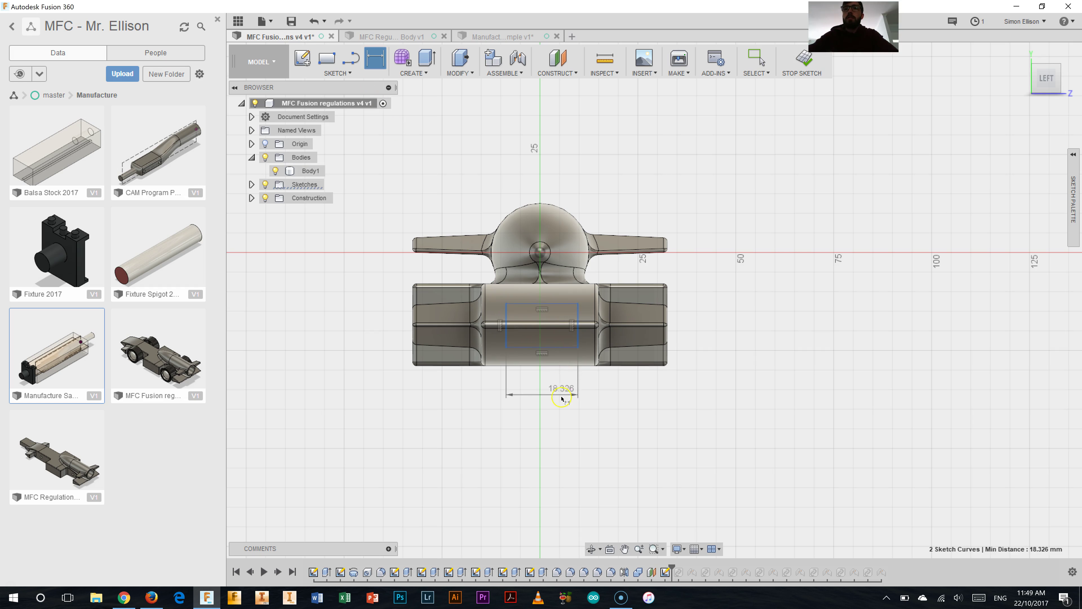
left_click(558, 397)
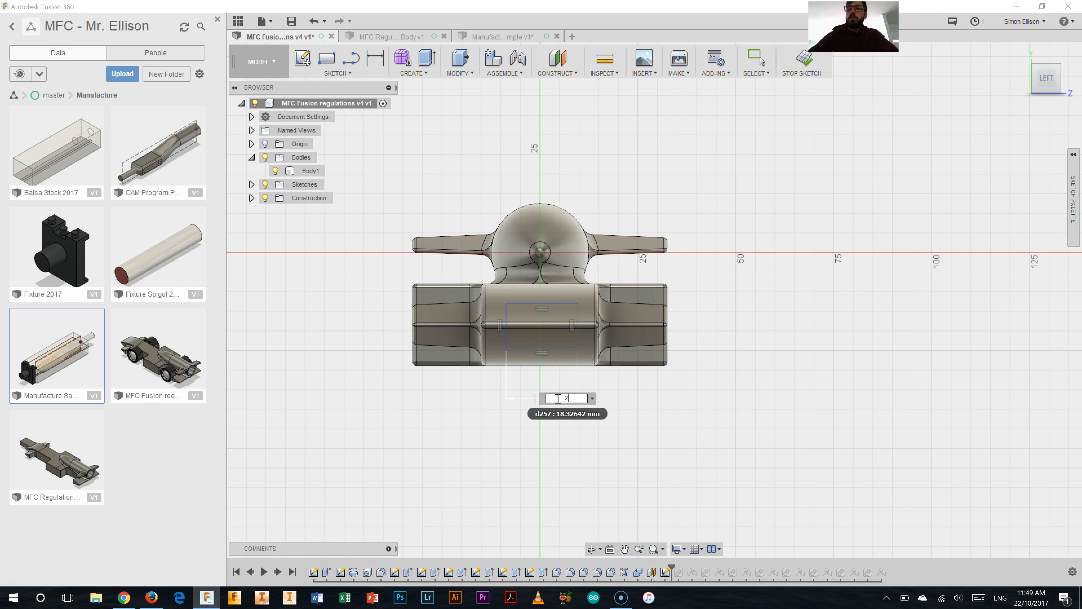
type("20")
key("Return")
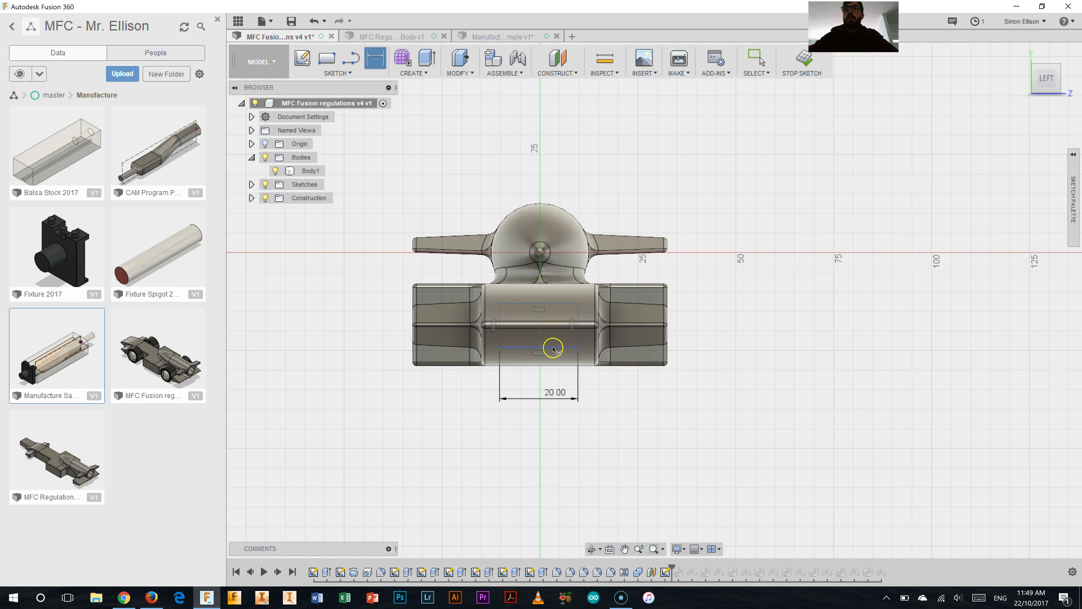
Dimension the rectangle's height to 12 mm.
left_click(551, 346)
left_click(551, 305)
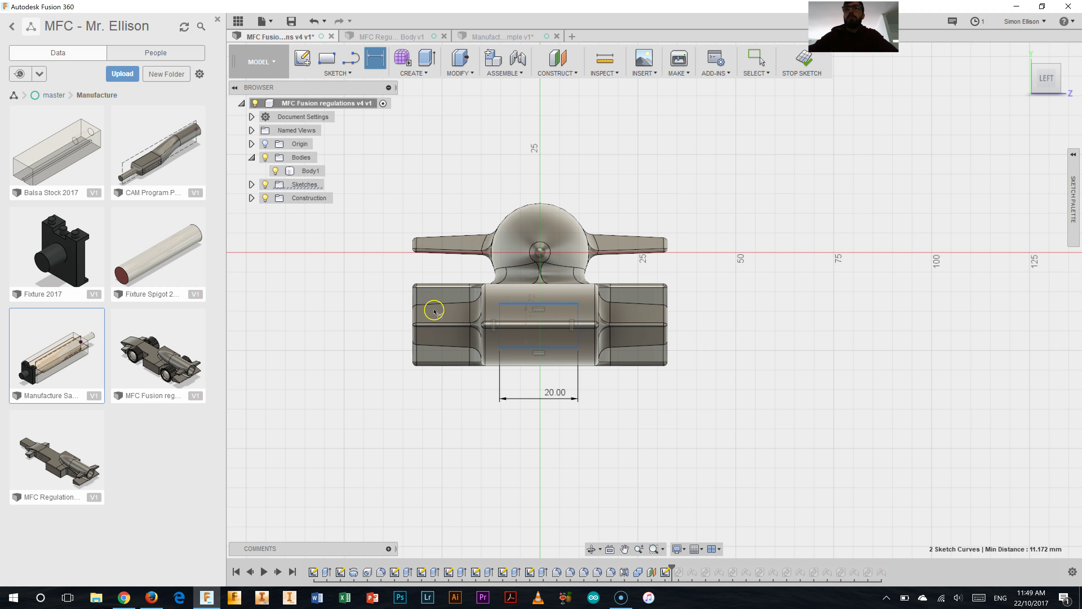
left_click(378, 328)
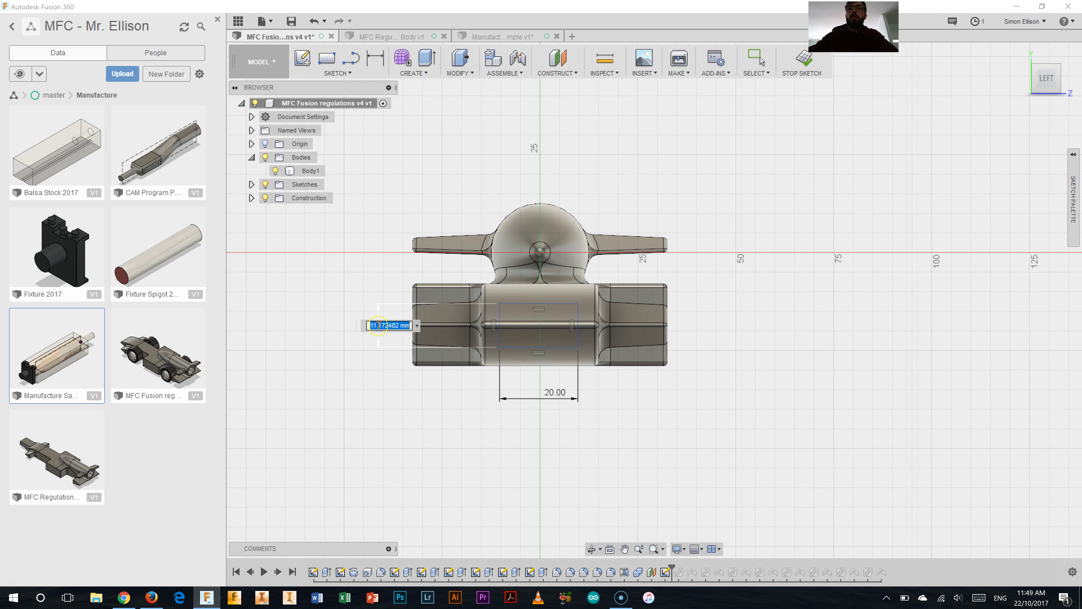
type("12")
key("Return")
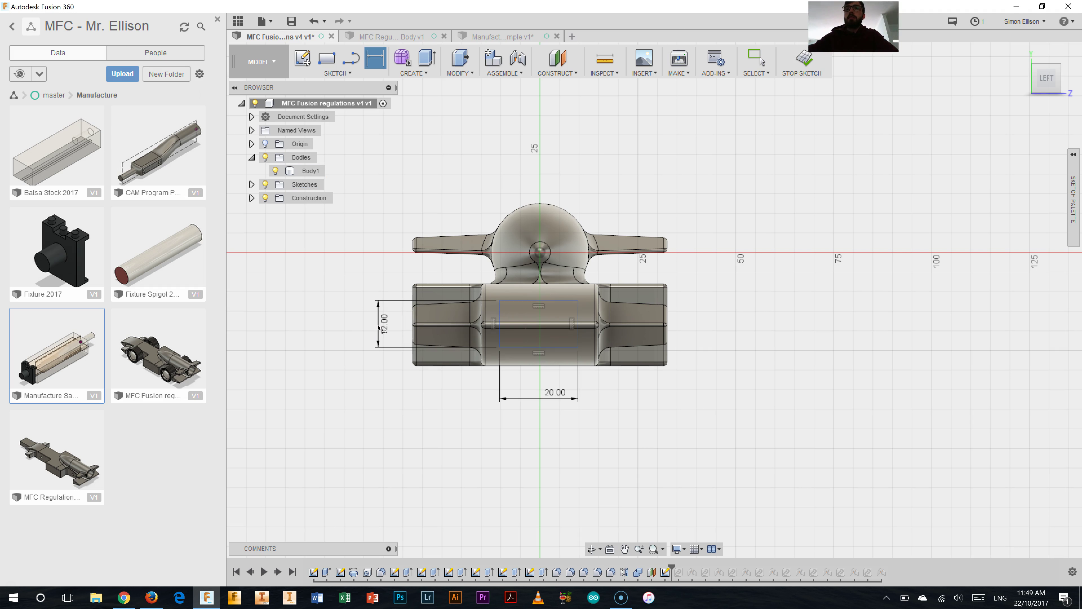
Centre the rectangle horizontally by dimensioning its side edge 10 mm from the sketch origin.
left_click(500, 309)
left_click(539, 251)
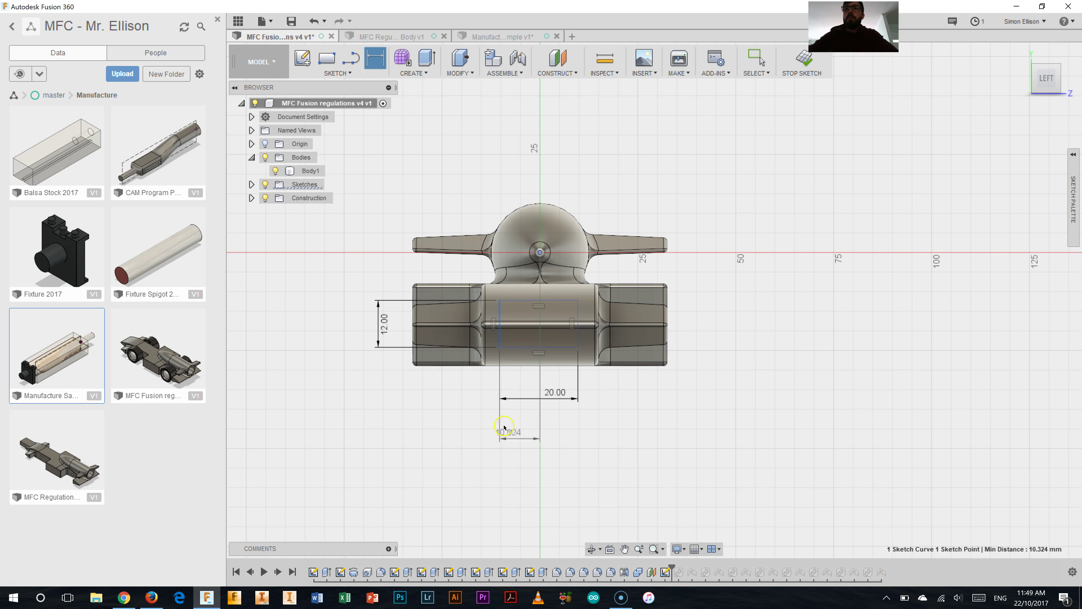
left_click(526, 462)
type("1")
key("Return")
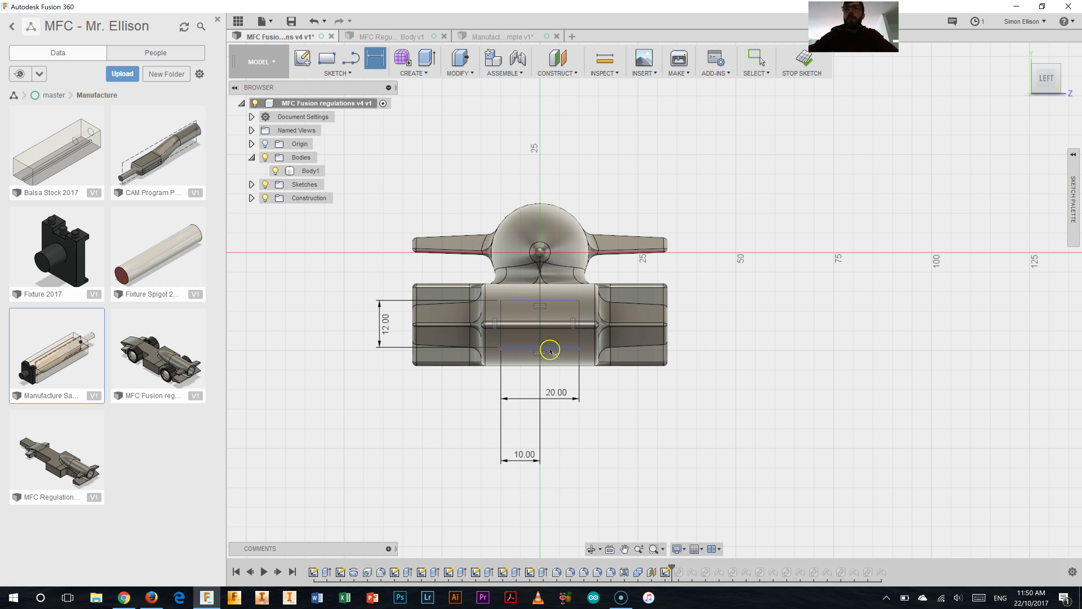
Position the rectangle vertically by dimensioning its upper edge 12 mm below the sketch origin.
left_click(550, 301)
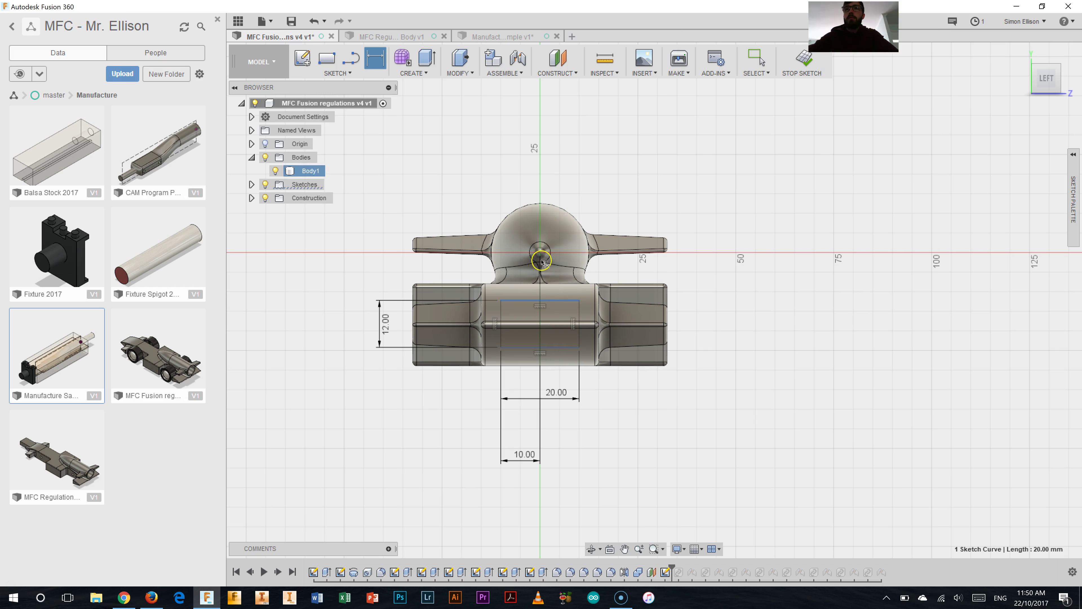
left_click(540, 252)
left_click(717, 270)
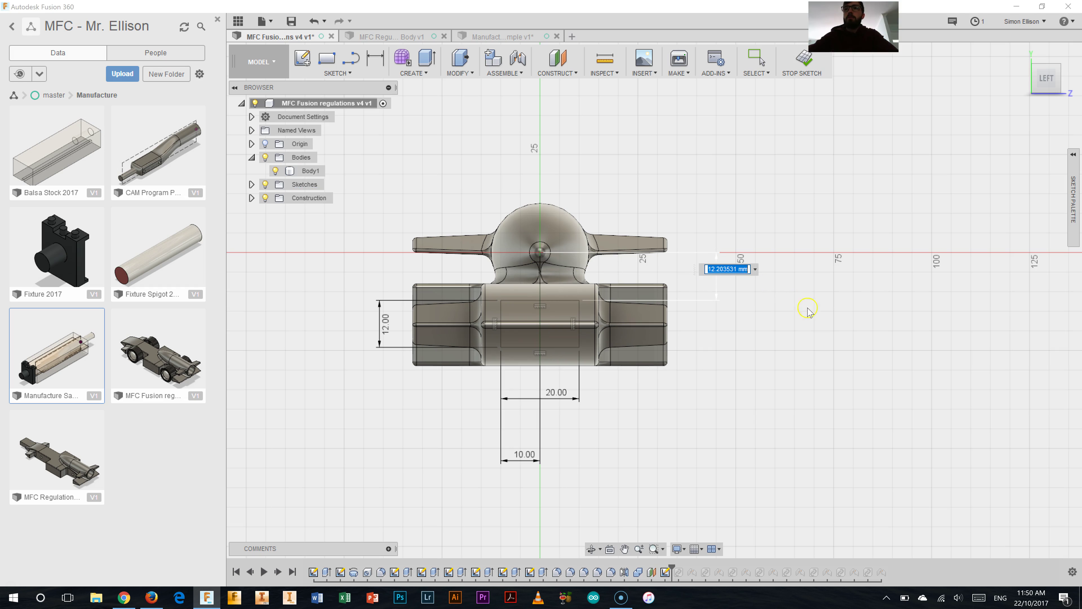
type("12")
key("Return")
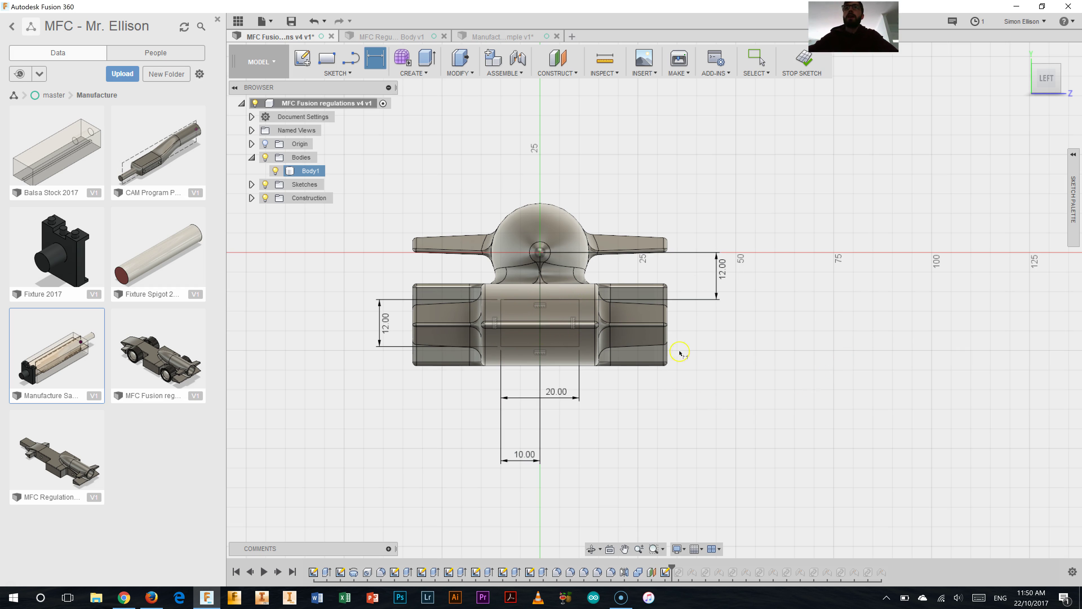
Extrude the rectangle -65 mm out past the front of the nose, using the Join operation to merge it with the car body.
left_click(1059, 68)
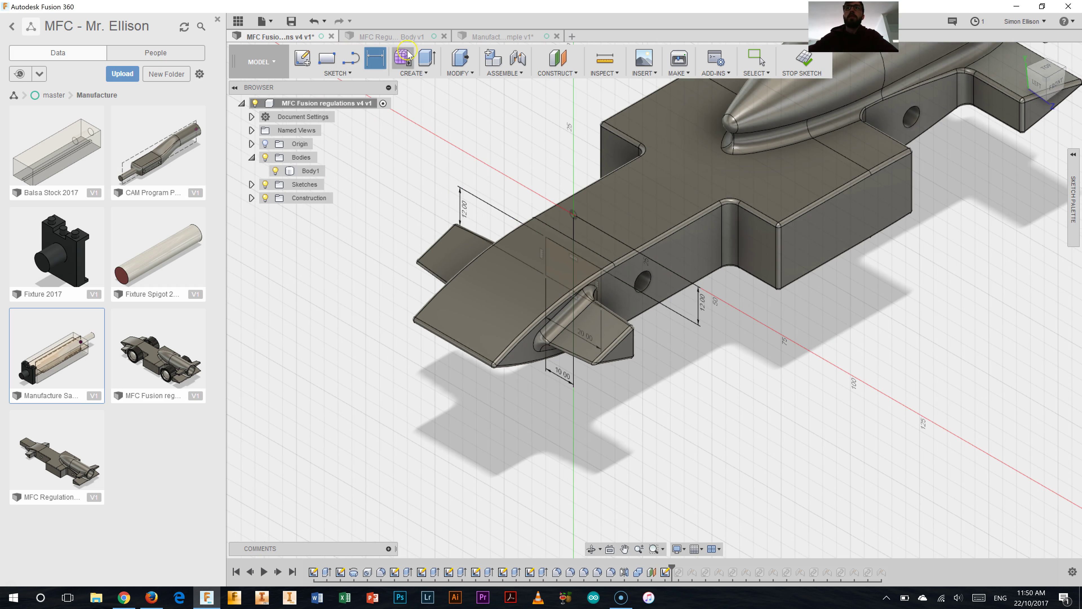
left_click(426, 58)
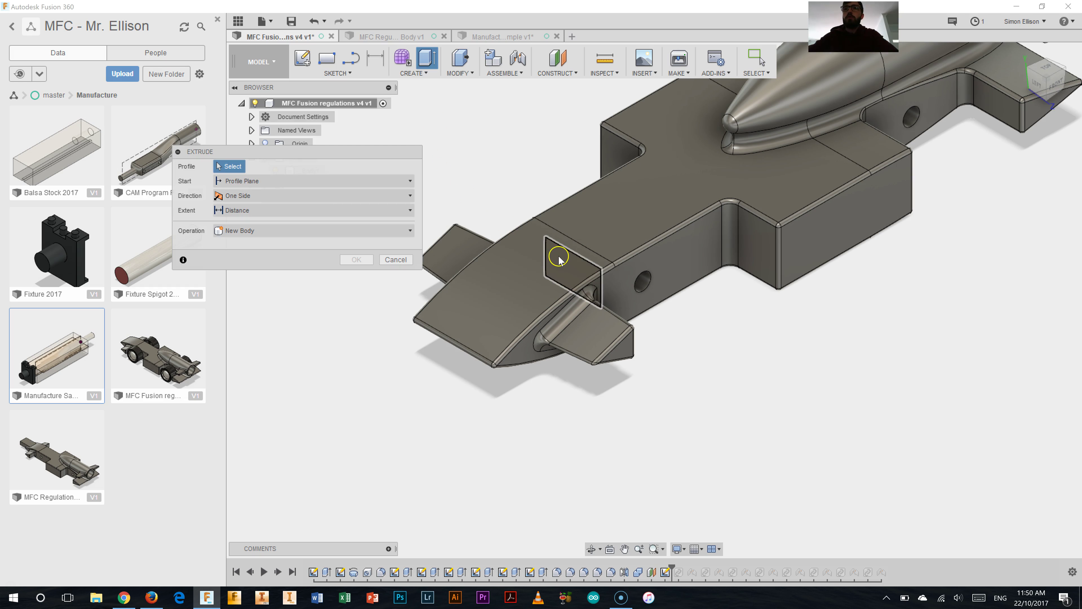
left_click(572, 262)
left_click_drag(580, 268, 469, 347)
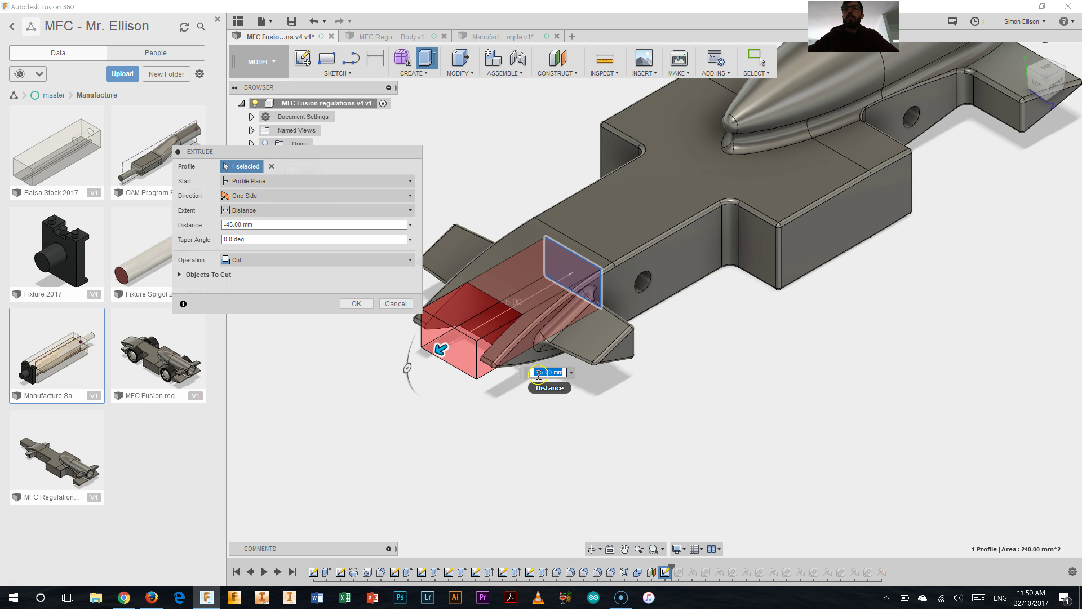
left_click_drag(440, 351, 394, 370)
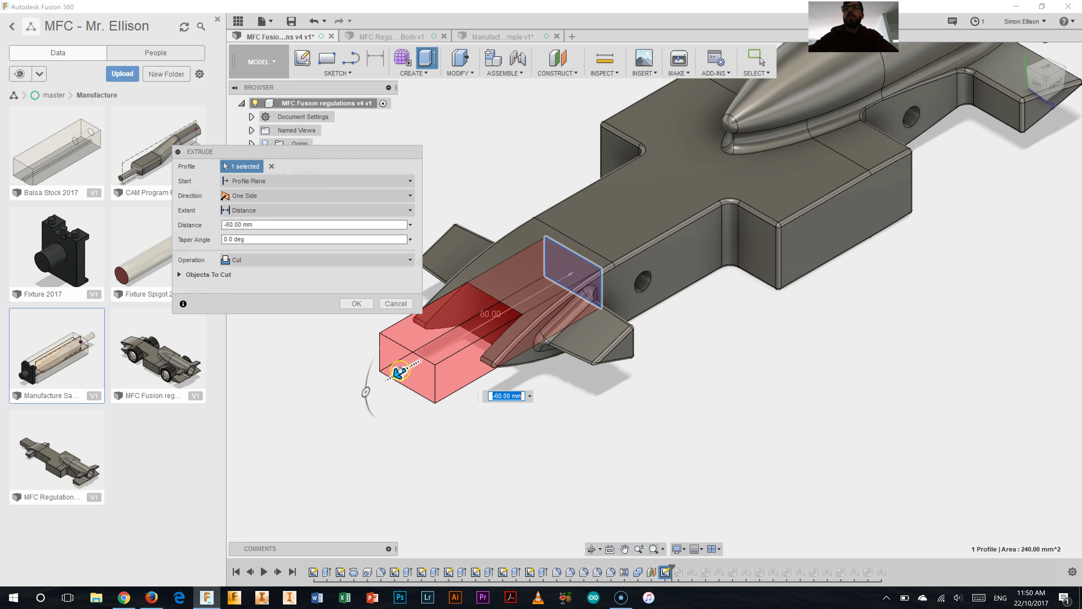
left_click(229, 260)
left_click(237, 260)
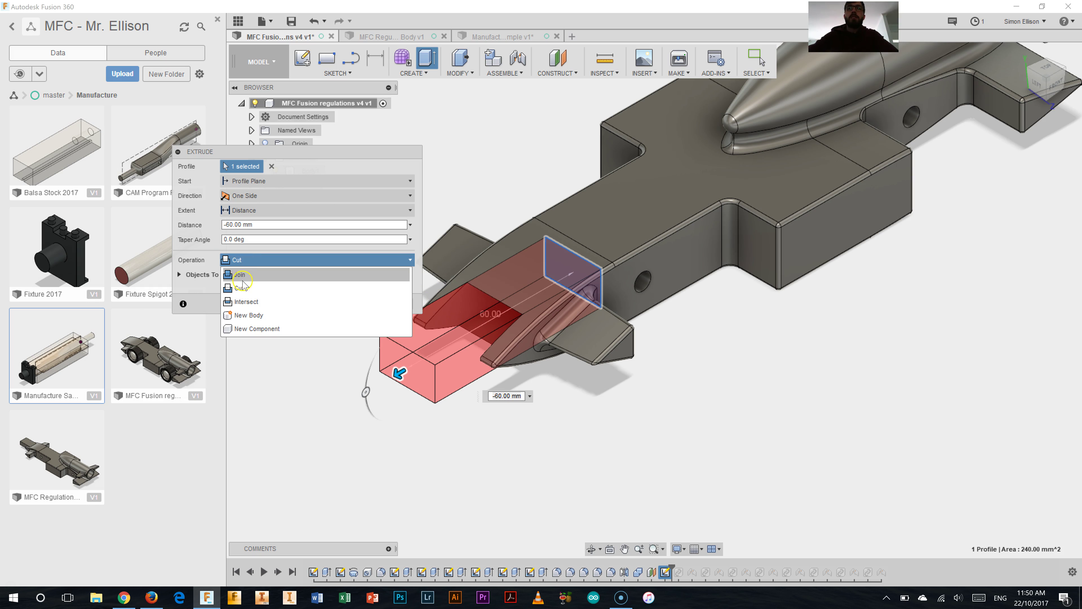
left_click(241, 278)
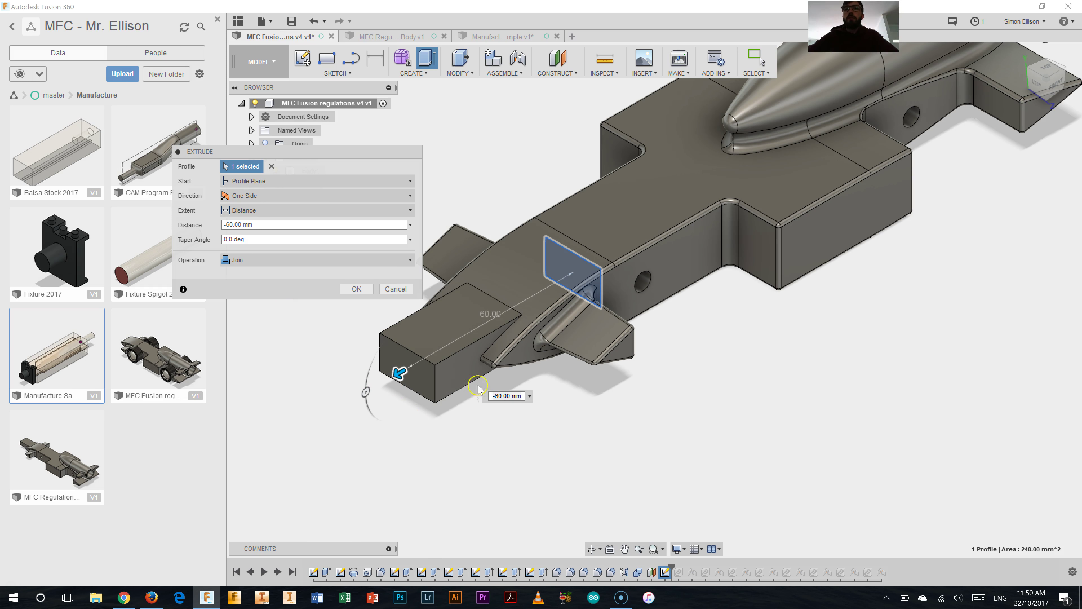
left_click_drag(400, 369, 386, 380)
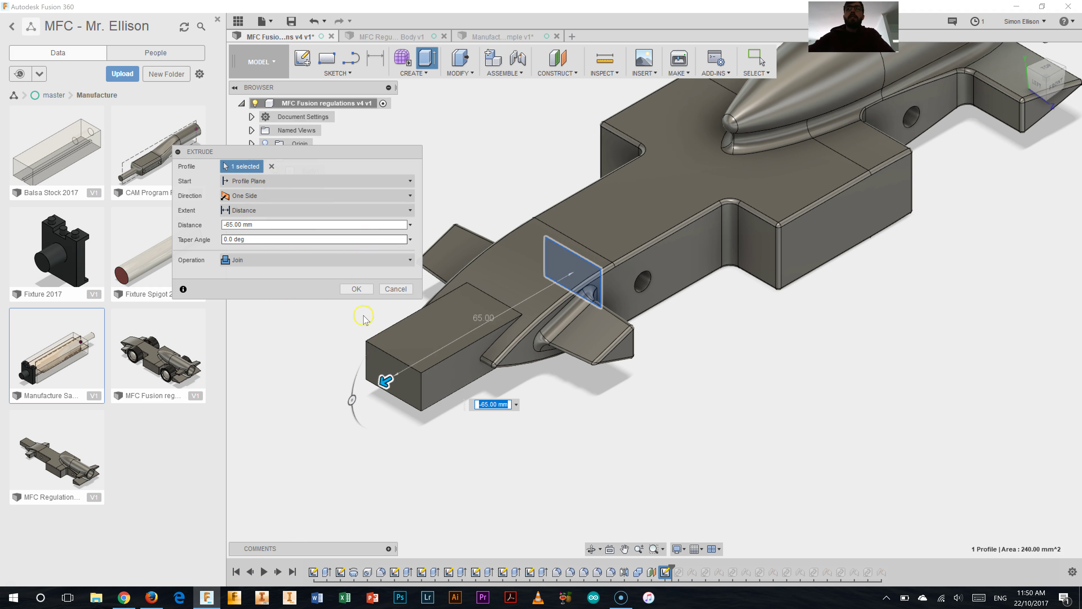
left_click(356, 289)
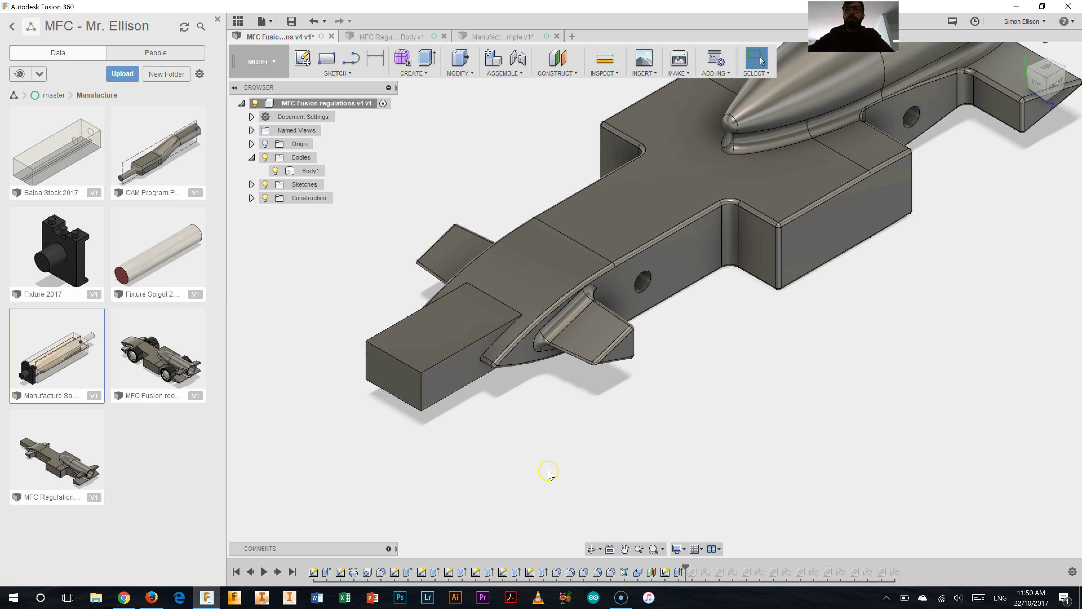
scroll(604, 476, "down", 4)
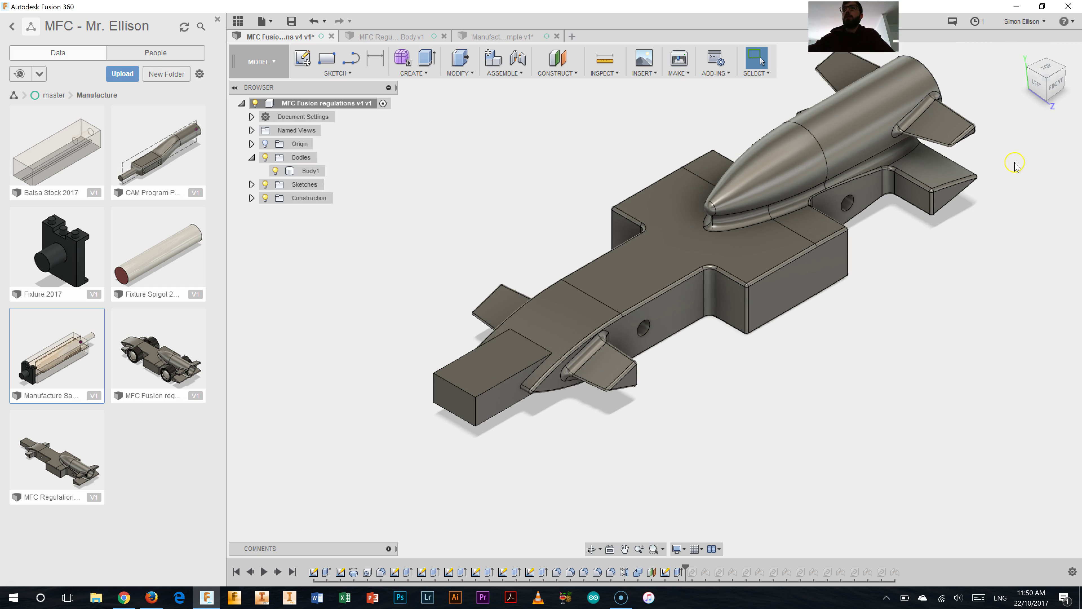
Save a copy of the modified car design as "MFC - Manufacture" in the Manufacture folder.
middle_click_drag(993, 155, 948, 188)
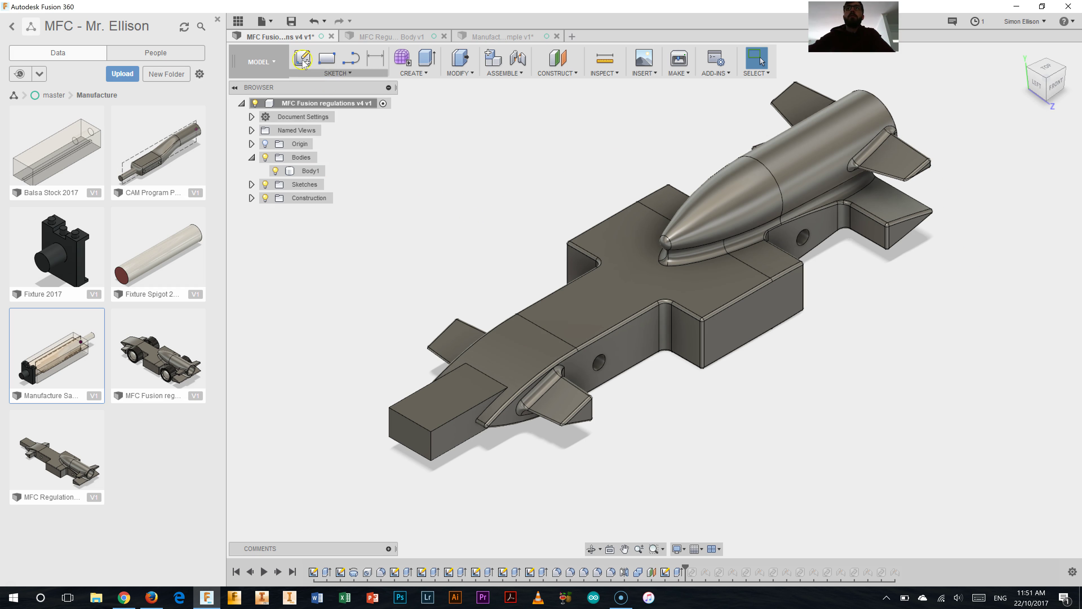
left_click(264, 20)
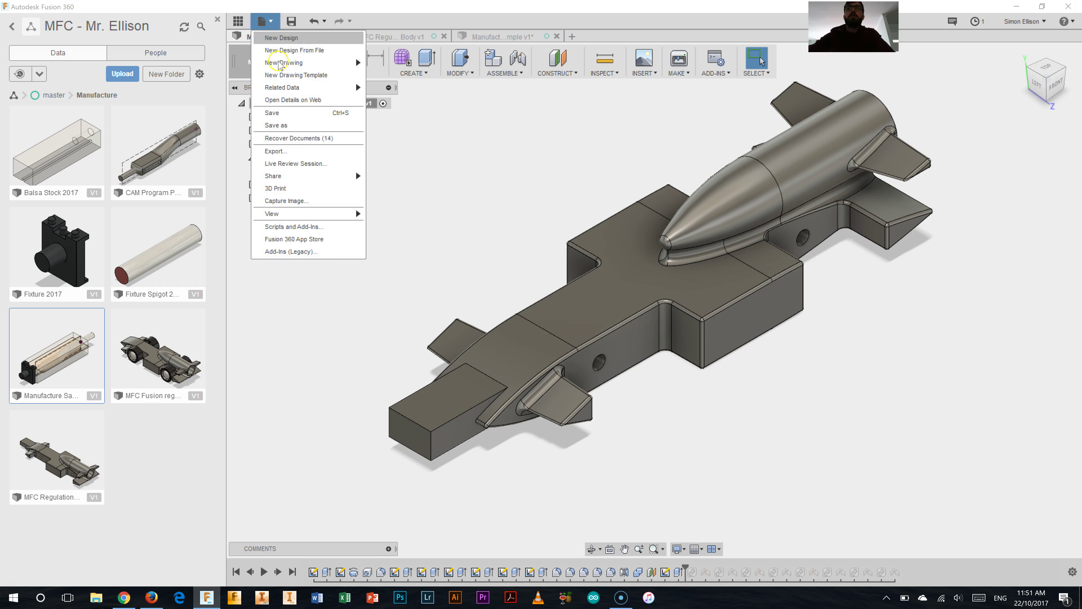
left_click(296, 128)
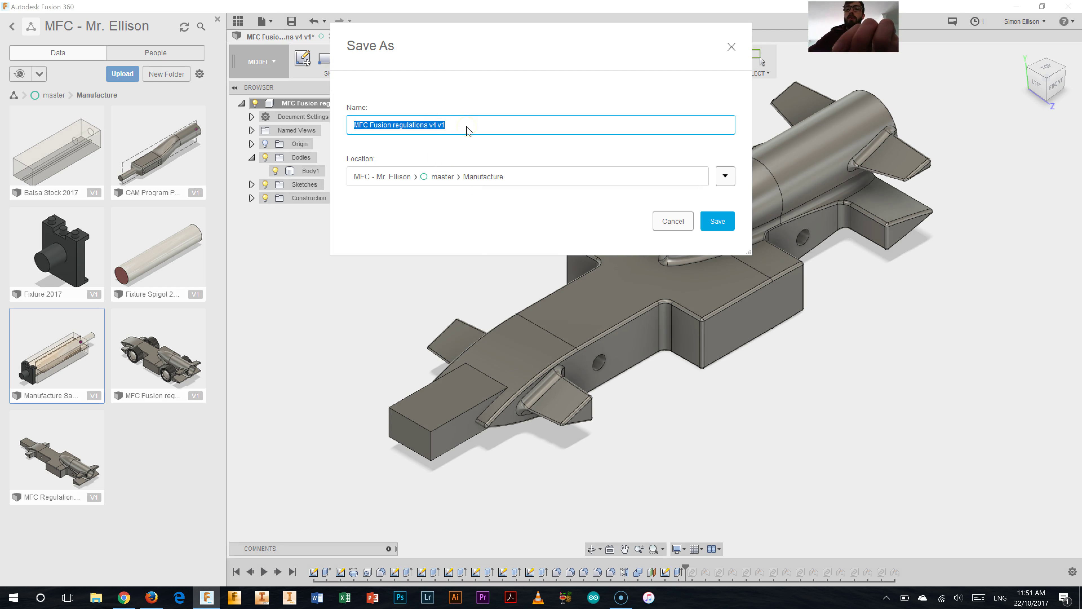
type("MFC - Manufacture")
left_click(718, 221)
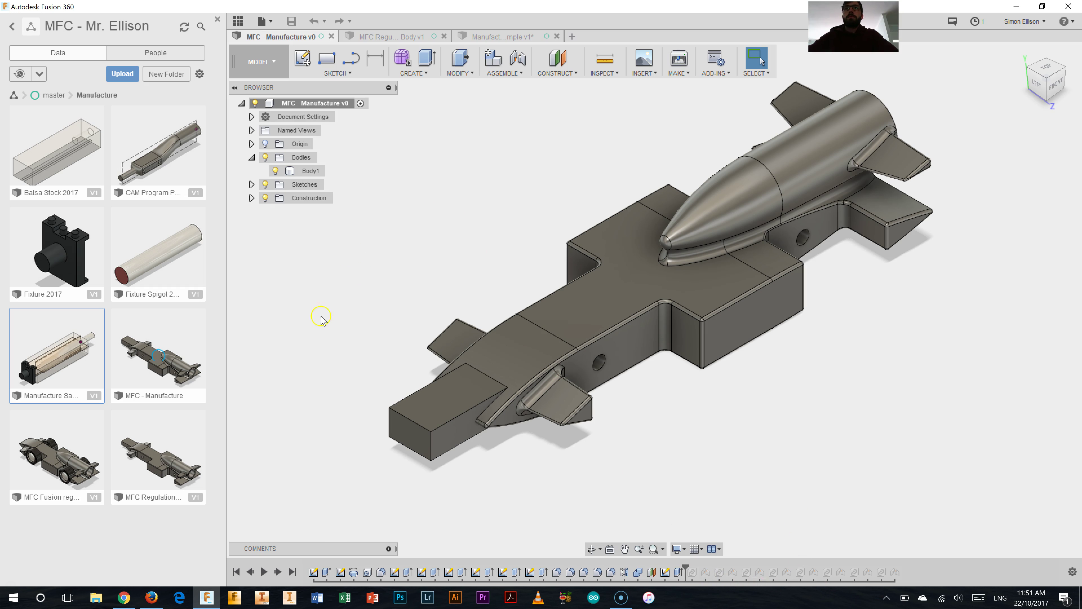
left_click(181, 360)
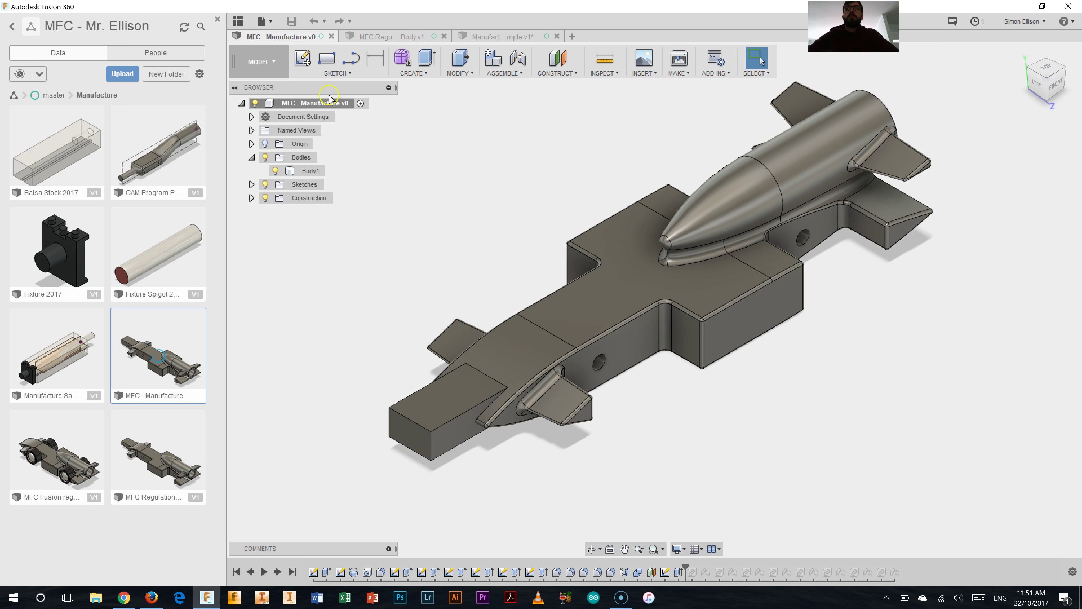
Delete all timeline features after the history marker, starting with the Gromet component insert.
left_click(692, 573)
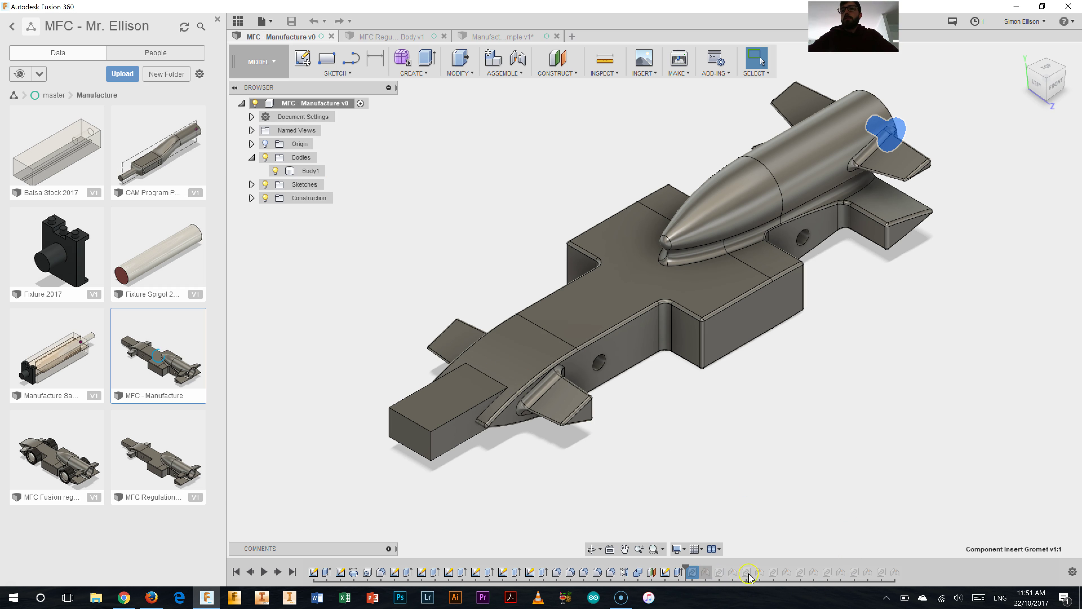
left_click(896, 572, "shift")
right_click(897, 574)
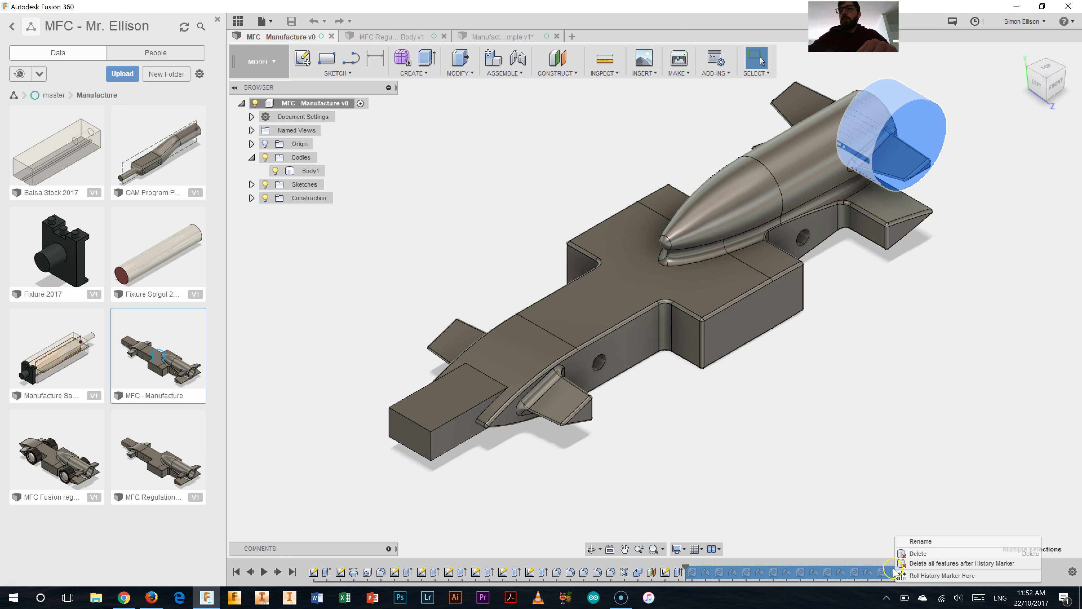
left_click(910, 563)
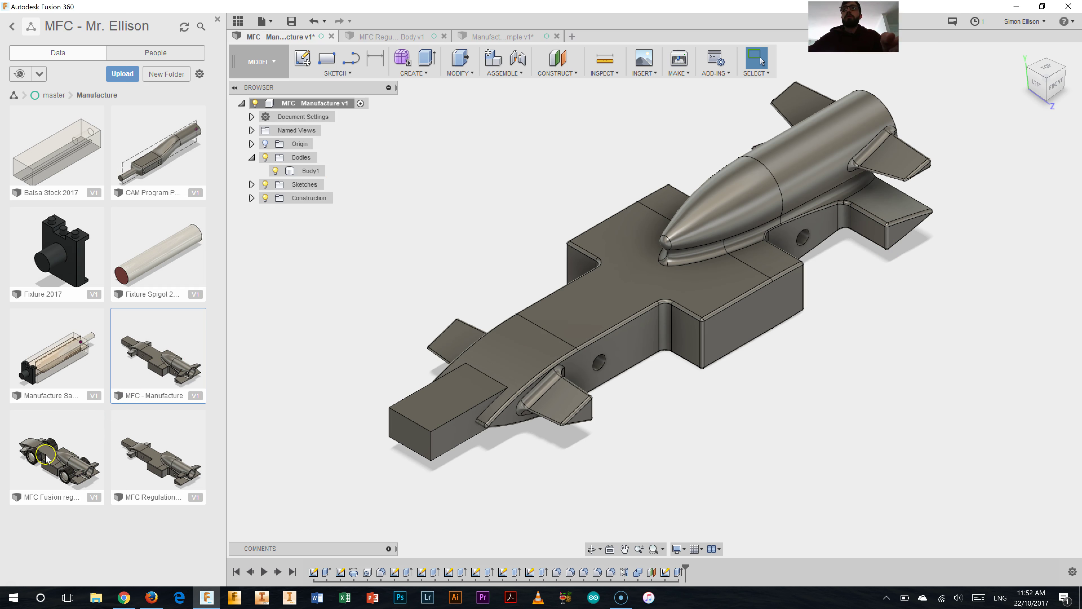
Switch to the open Manufacture Sample assembly.
left_click(170, 415)
left_click(493, 38)
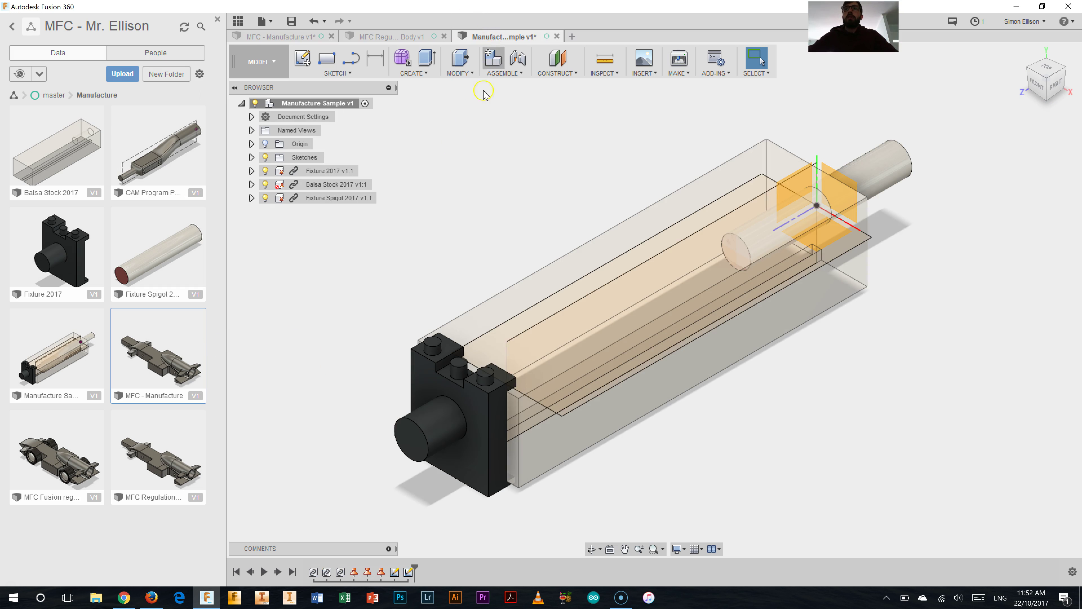